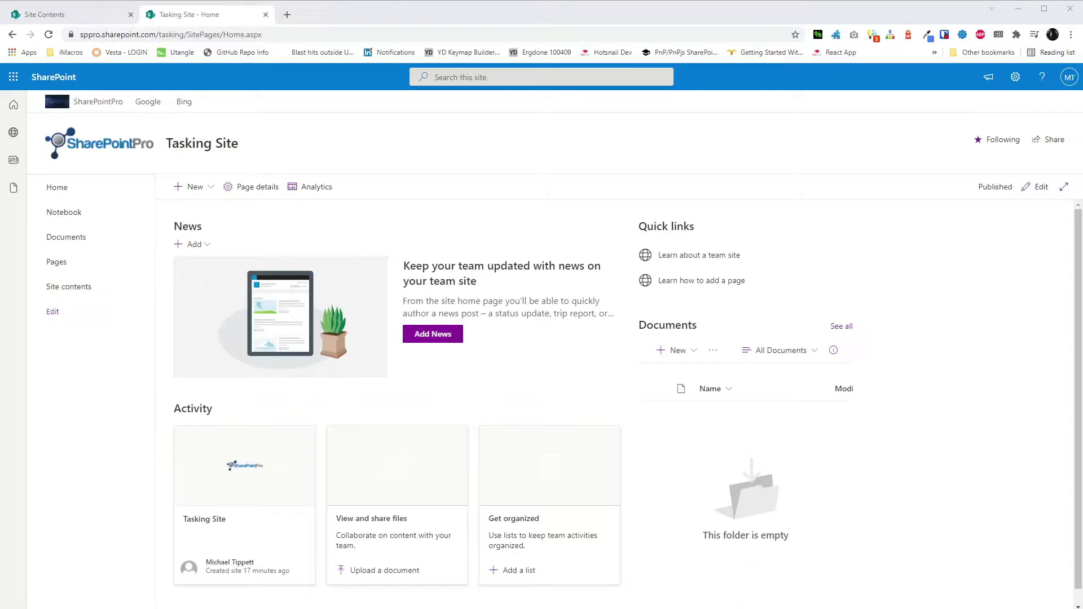
Step: Create a blank list named 'Tickets' with description 'Hold tickets from shared inbox'
{"action": "left_click", "coordinate": [192, 187]}
{"action": "left_click", "coordinate": [181, 211]}
{"action": "left_click", "coordinate": [315, 229]}
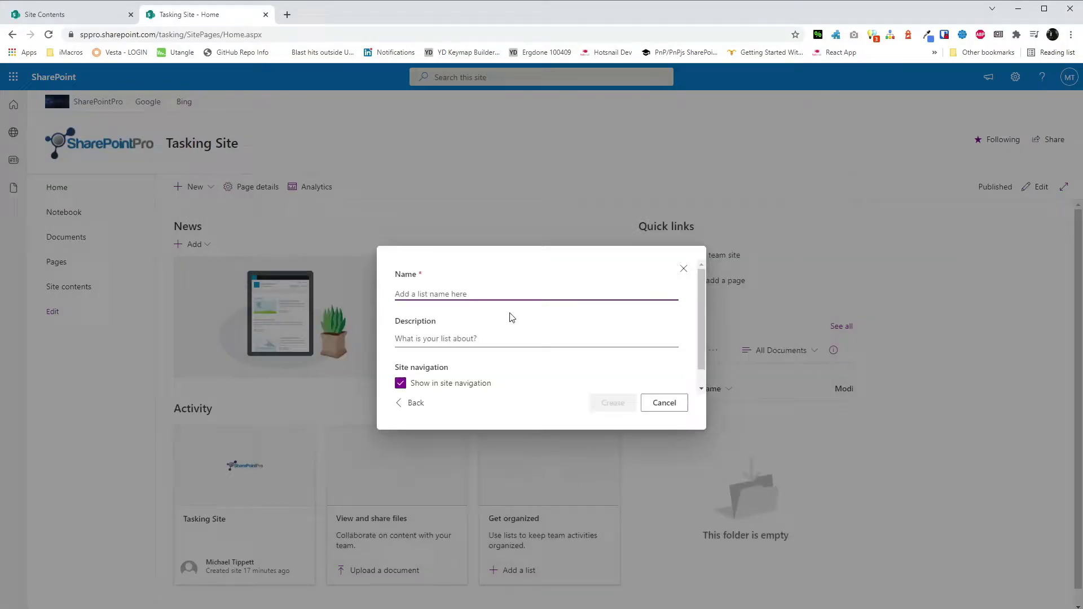
{"action": "type", "text": "Tickets"}
{"action": "left_click", "coordinate": [557, 337]}
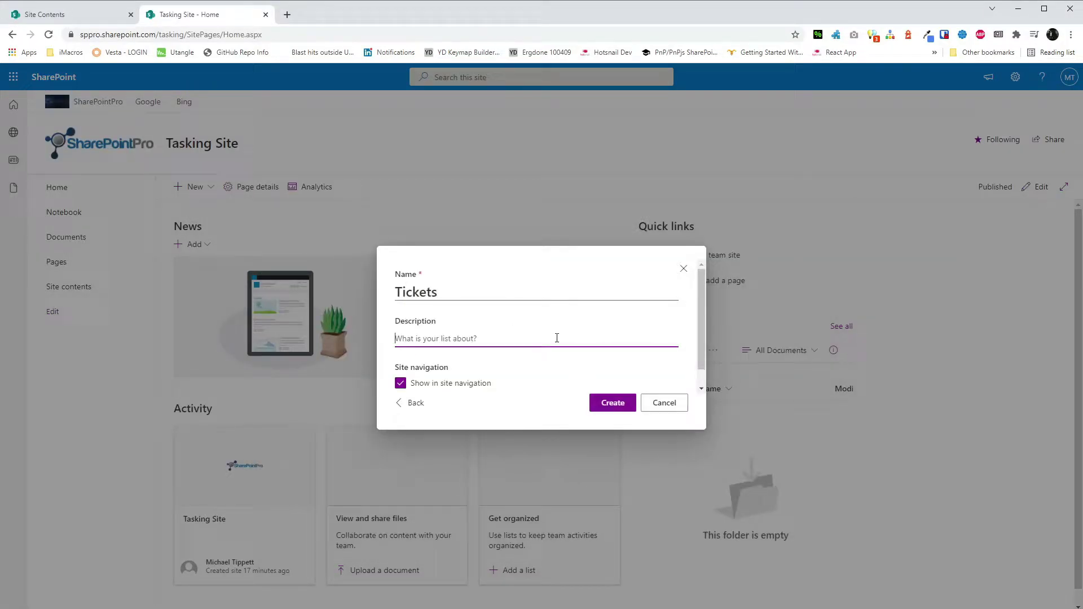
{"action": "type", "text": "Hold tickets from shared inbox"}
{"action": "left_click", "coordinate": [612, 403]}
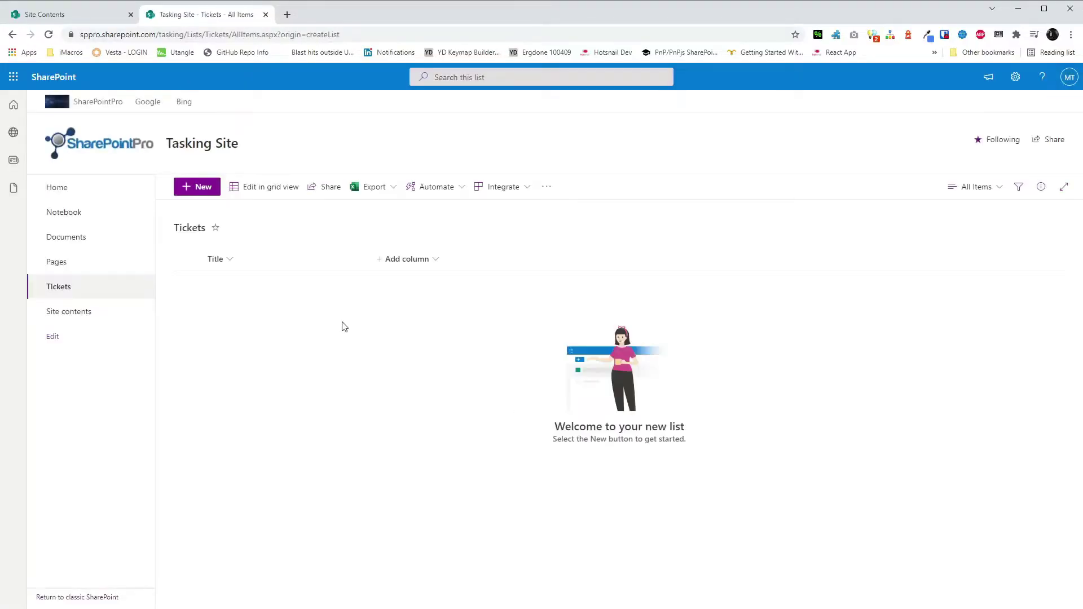
Step: In list settings, add a Status choice column with Unassigned as a choice
{"action": "left_click", "coordinate": [1016, 76]}
{"action": "left_click", "coordinate": [932, 193]}
{"action": "scroll", "coordinate": [378, 415], "scroll_direction": "down", "scroll_amount": 1}
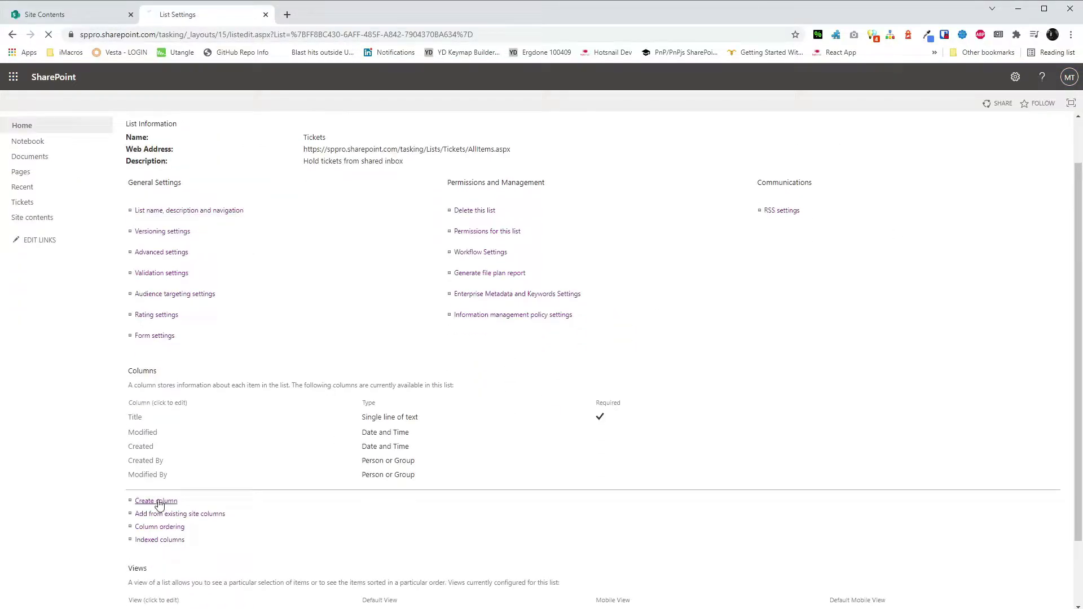
{"action": "left_click", "coordinate": [150, 506]}
{"action": "left_click", "coordinate": [250, 255]}
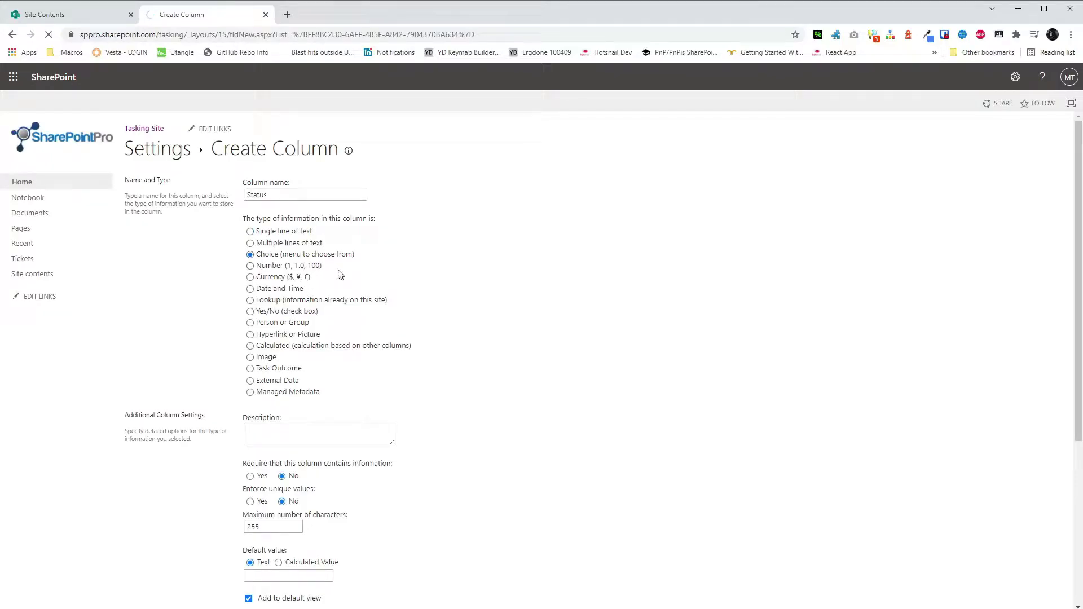
{"action": "scroll", "coordinate": [431, 290], "scroll_direction": "down", "scroll_amount": 1}
{"action": "left_click_drag", "start_coordinate": [248, 469], "coordinate": [327, 491]}
{"action": "type", "text": "Unassigned"}
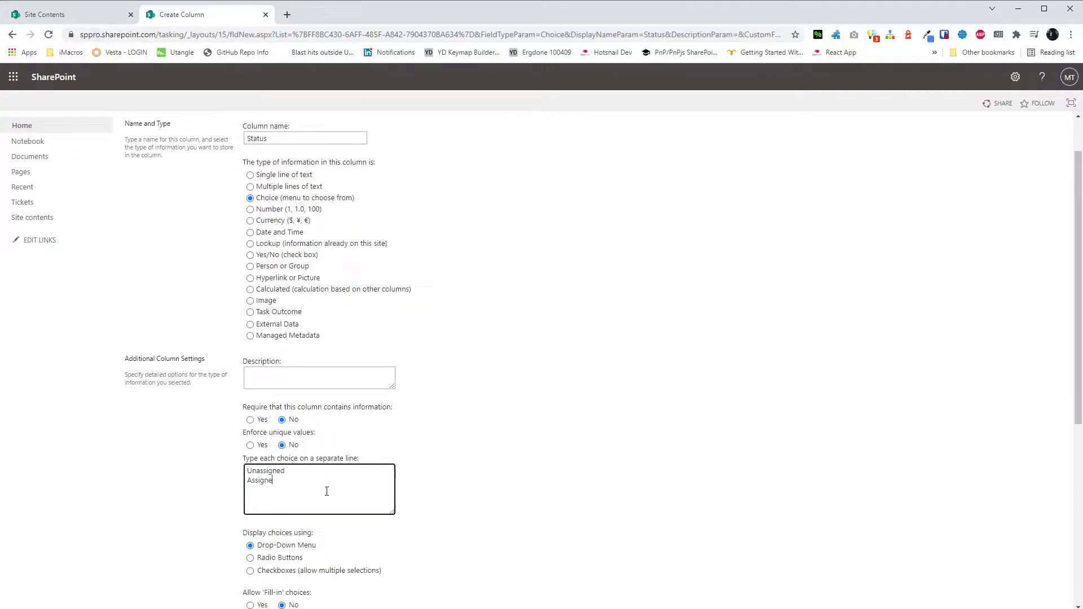
{"action": "scroll", "coordinate": [553, 430], "scroll_direction": "down", "scroll_amount": 5}
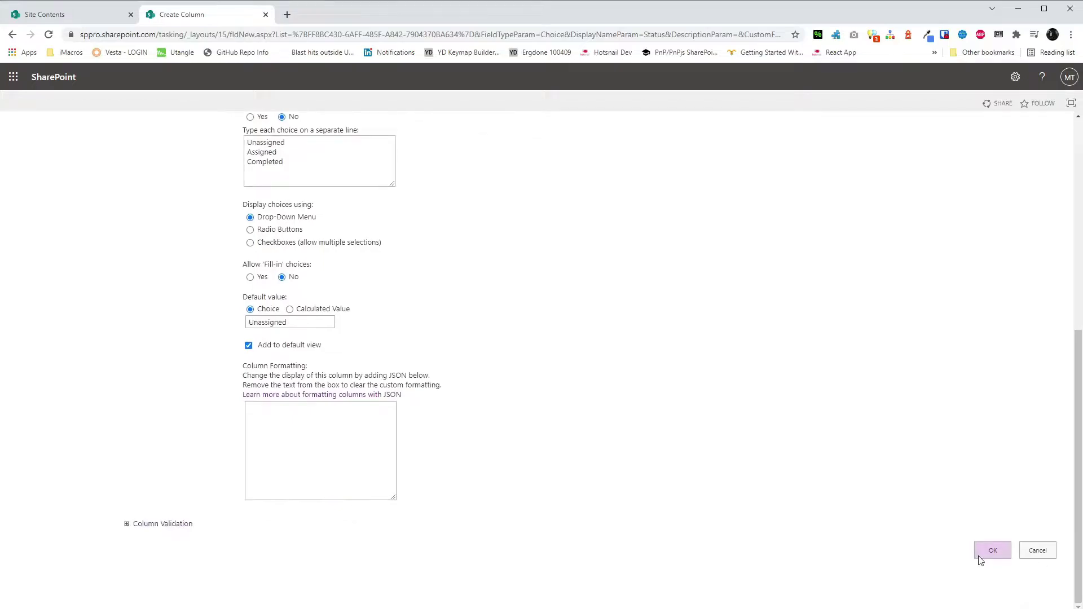
{"action": "left_click", "coordinate": [986, 553]}
Step: Add an Email Sender column to the Tickets list
{"action": "scroll", "coordinate": [437, 404], "scroll_direction": "down", "scroll_amount": 3}
{"action": "left_click", "coordinate": [145, 431]}
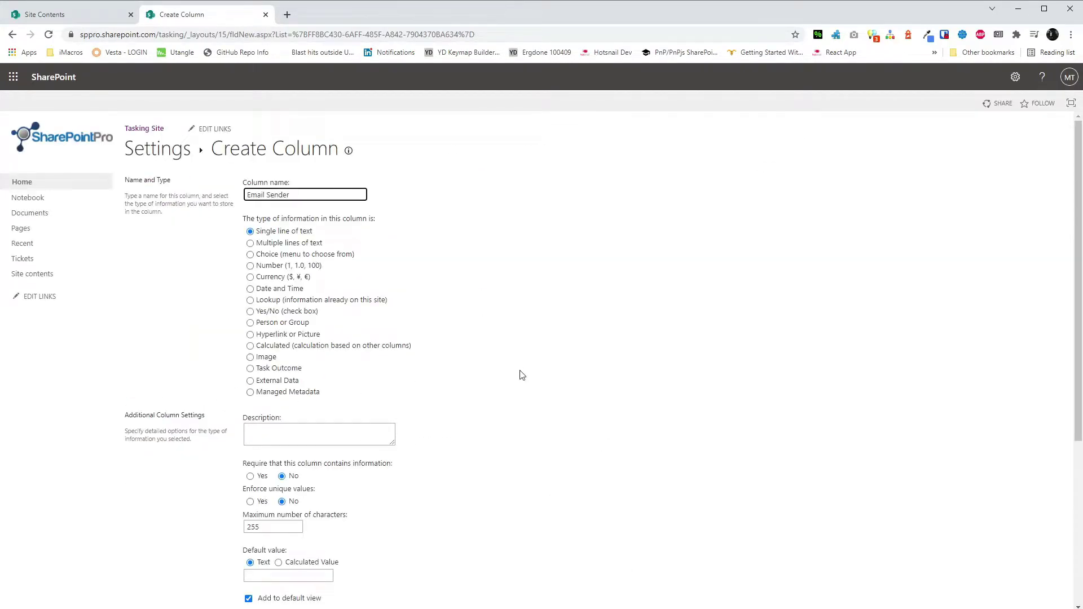
{"action": "scroll", "coordinate": [522, 375], "scroll_direction": "down", "scroll_amount": 5}
{"action": "left_click", "coordinate": [989, 551]}
Step: Add Date Received and Date Assigned as Date and Time columns
{"action": "scroll", "coordinate": [408, 435], "scroll_direction": "down", "scroll_amount": 3}
{"action": "left_click", "coordinate": [141, 424]}
{"action": "type", "text": "Dat"}
{"action": "left_click", "coordinate": [280, 288]}
{"action": "scroll", "coordinate": [600, 411], "scroll_direction": "down", "scroll_amount": 5}
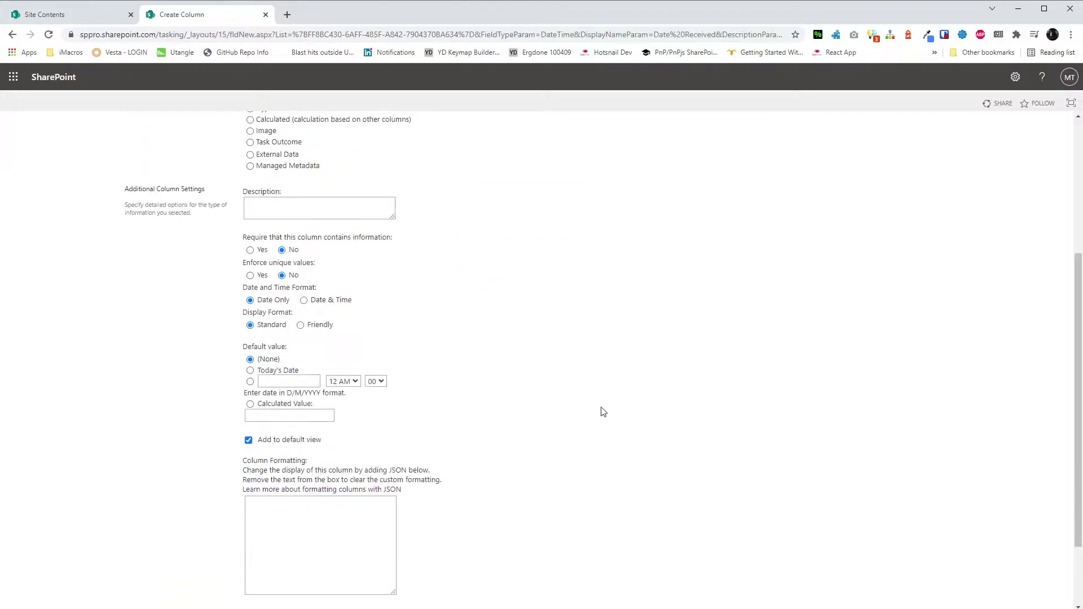
{"action": "left_click", "coordinate": [989, 552]}
{"action": "scroll", "coordinate": [189, 422], "scroll_direction": "down", "scroll_amount": 3}
{"action": "left_click", "coordinate": [158, 420]}
{"action": "type", "text": "Date Assigne"}
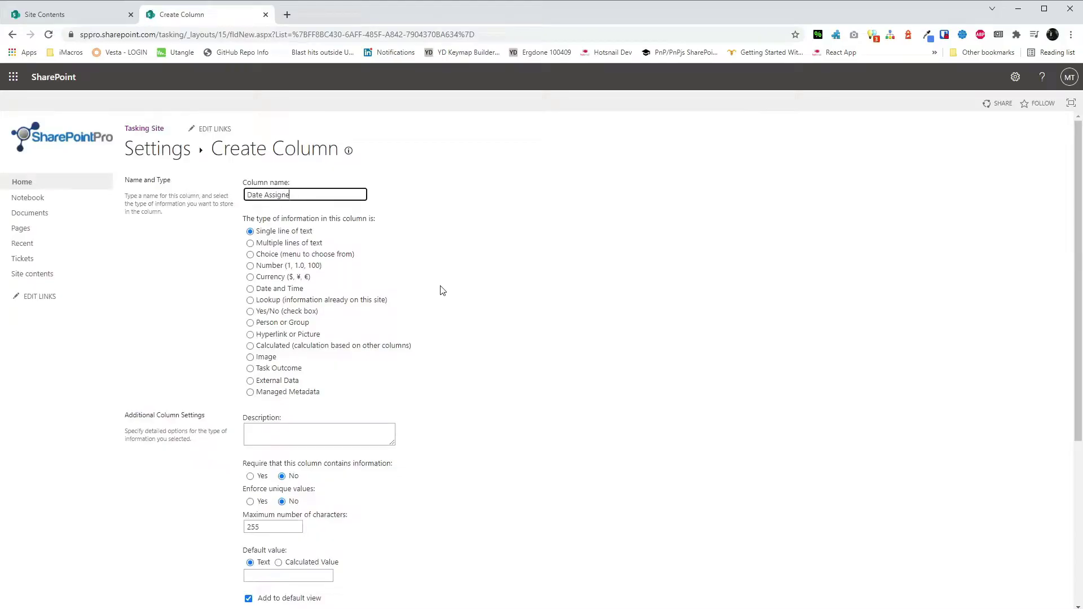
{"action": "type", "text": "d"}
{"action": "left_click", "coordinate": [277, 288]}
{"action": "scroll", "coordinate": [570, 373], "scroll_direction": "down", "scroll_amount": 5}
{"action": "left_click", "coordinate": [989, 550]}
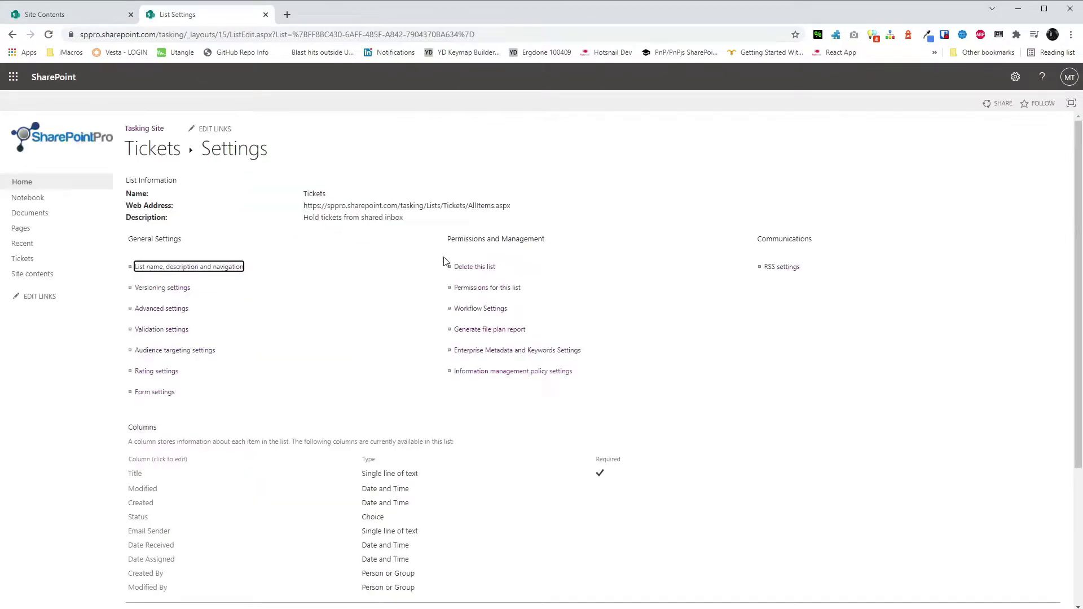
Step: Add a Date Completed Date and Time column, then return to the Tickets list
{"action": "scroll", "coordinate": [445, 262], "scroll_direction": "down", "scroll_amount": 3}
{"action": "left_click", "coordinate": [158, 433]}
{"action": "type", "text": "Date Completed"}
{"action": "left_click", "coordinate": [250, 288]}
{"action": "scroll", "coordinate": [660, 423], "scroll_direction": "down", "scroll_amount": 5}
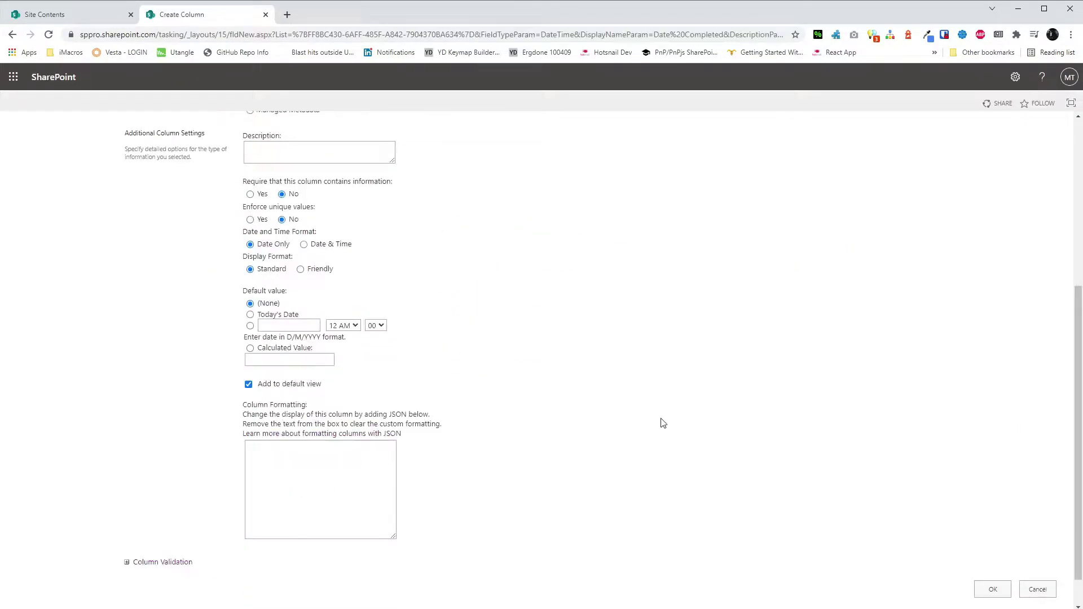
{"action": "left_click", "coordinate": [989, 587]}
{"action": "left_click", "coordinate": [164, 155]}
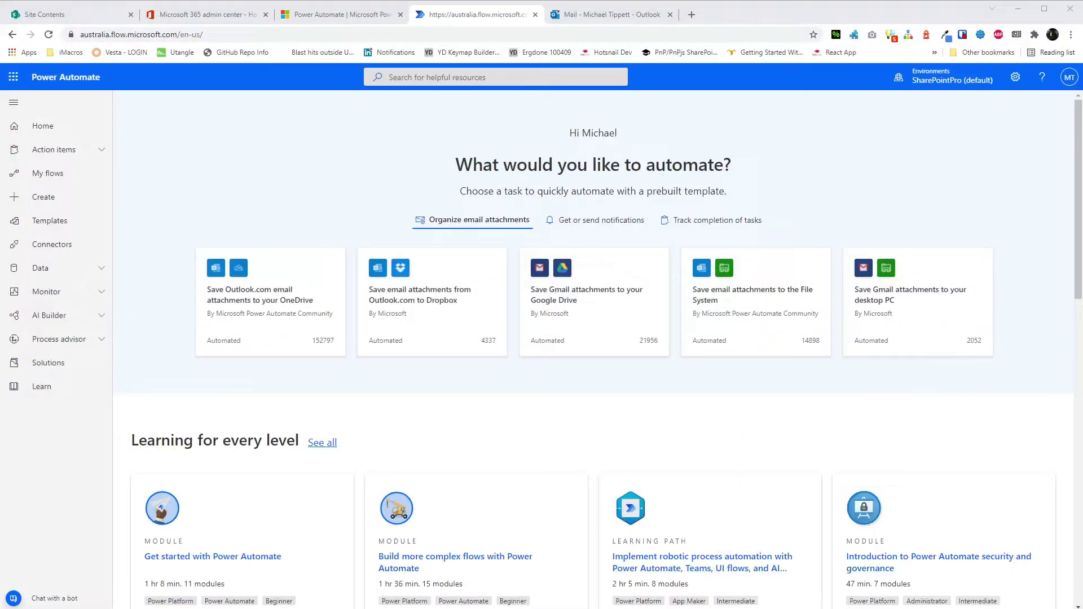
Step: Create automated flow 'Create Email Ticket When Email Arrives' using 'When a new email arrives in a shared mailbox (V2)'
{"action": "left_click", "coordinate": [47, 173]}
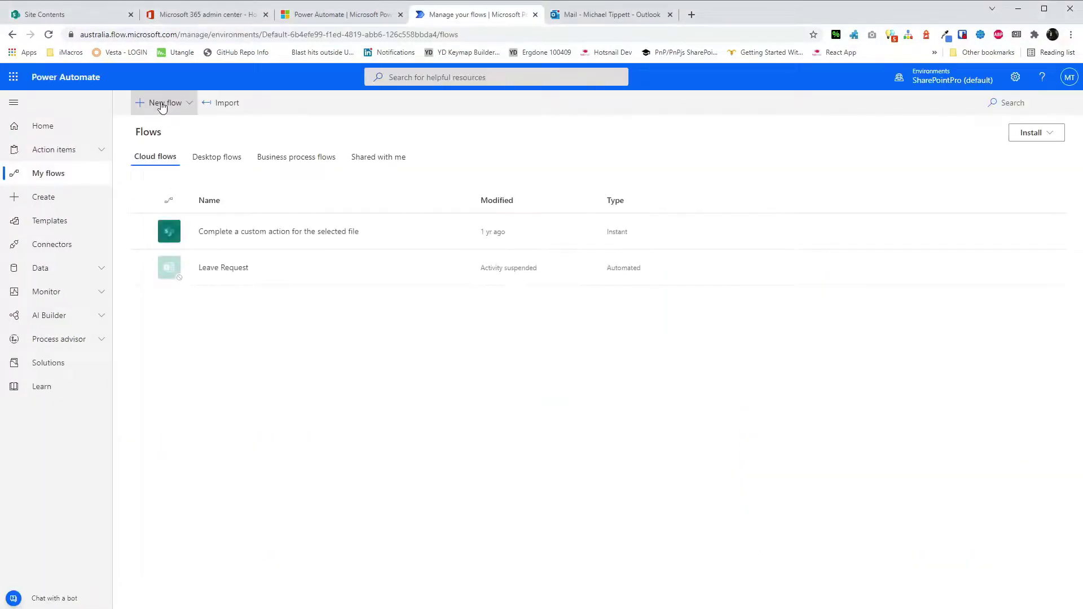
{"action": "left_click", "coordinate": [163, 104]}
{"action": "left_click", "coordinate": [180, 208]}
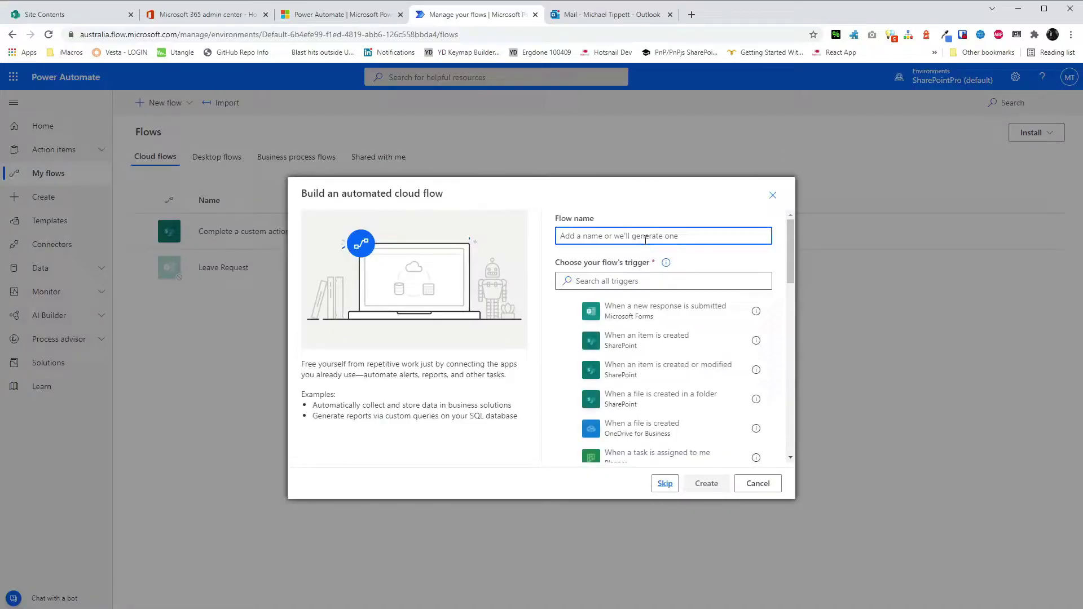
{"action": "type", "text": "Create Email Ticket When Email Arrives"}
{"action": "key", "text": "Tab"}
{"action": "type", "text": "when a n"}
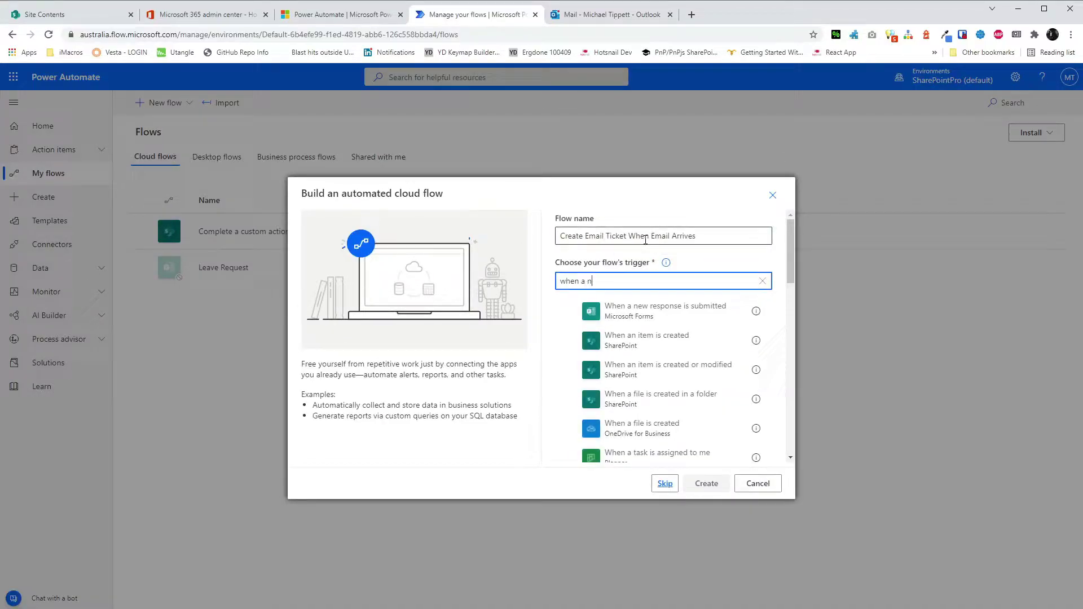
{"action": "type", "text": "ew email arrives in a shared"}
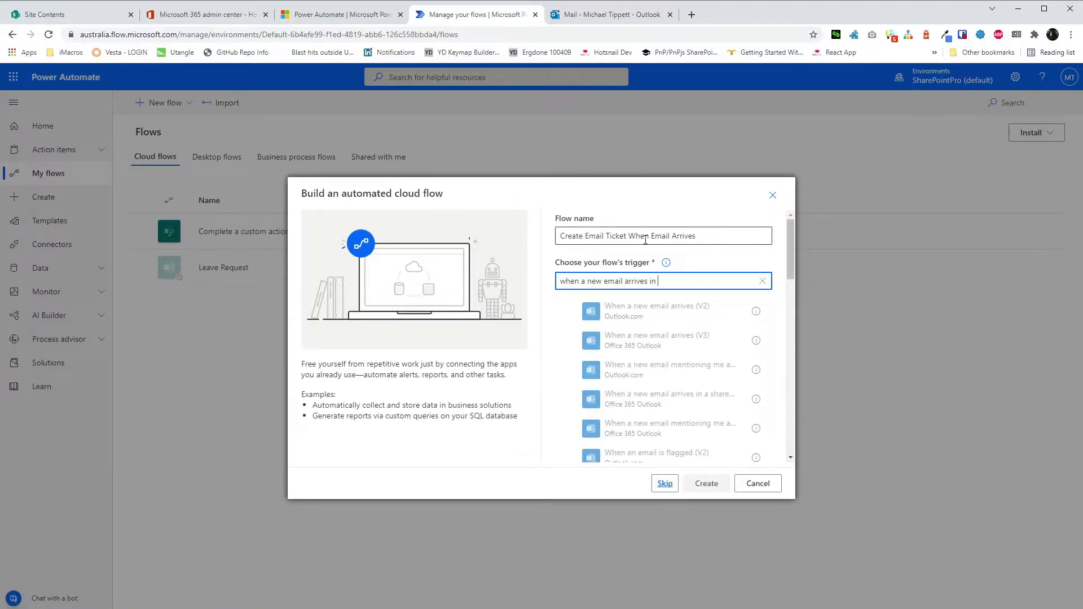
{"action": "left_click", "coordinate": [654, 311]}
{"action": "left_click", "coordinate": [707, 483]}
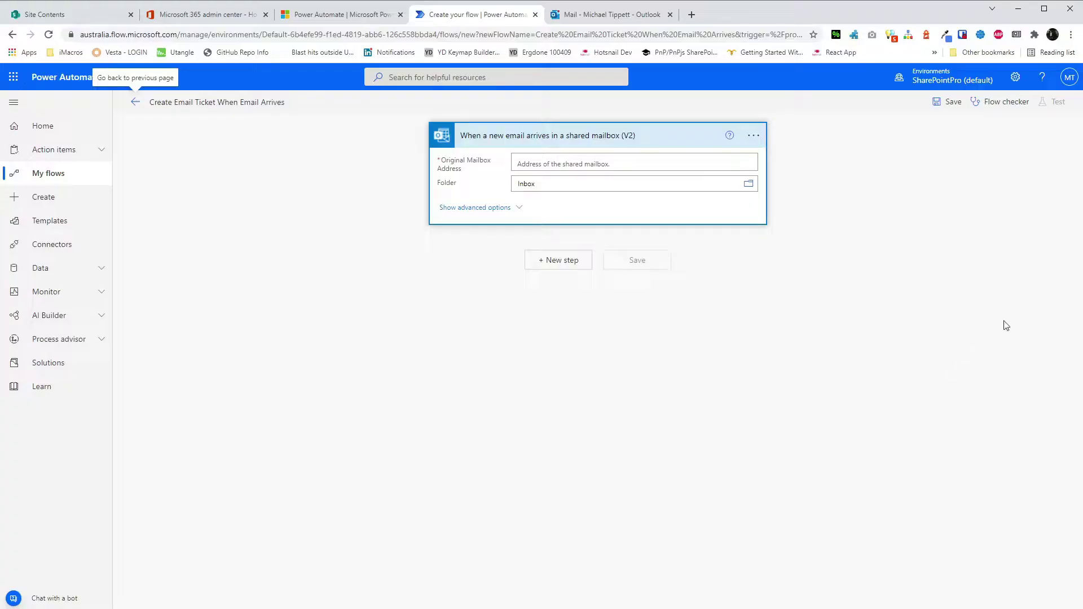
Step: Set the trigger's shared mailbox to Tickets
{"action": "left_click", "coordinate": [598, 161]}
{"action": "type", "text": "ticket"}
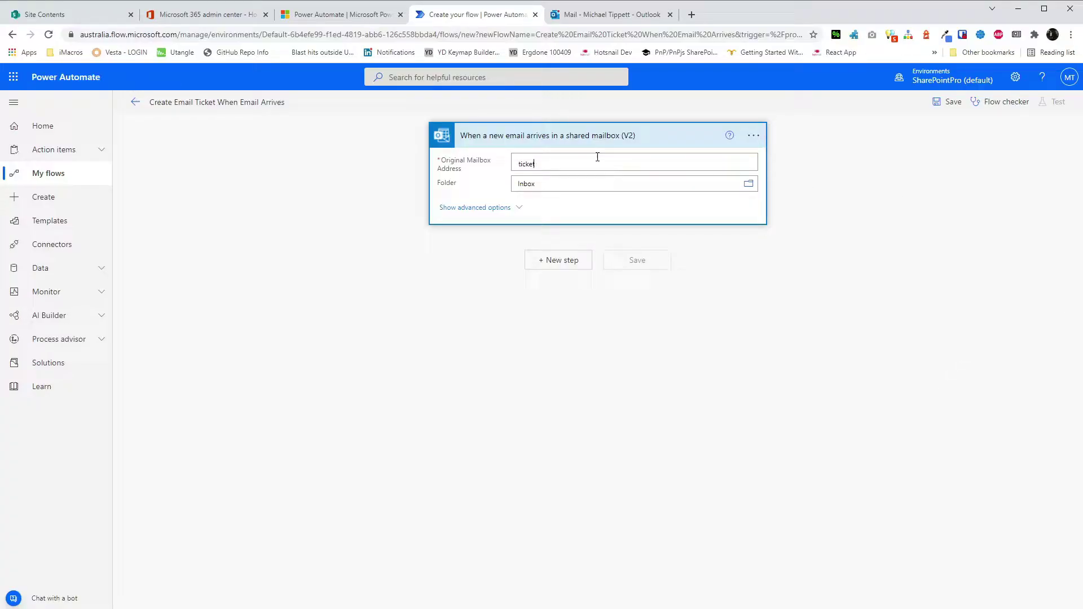
{"action": "key", "text": "Return"}
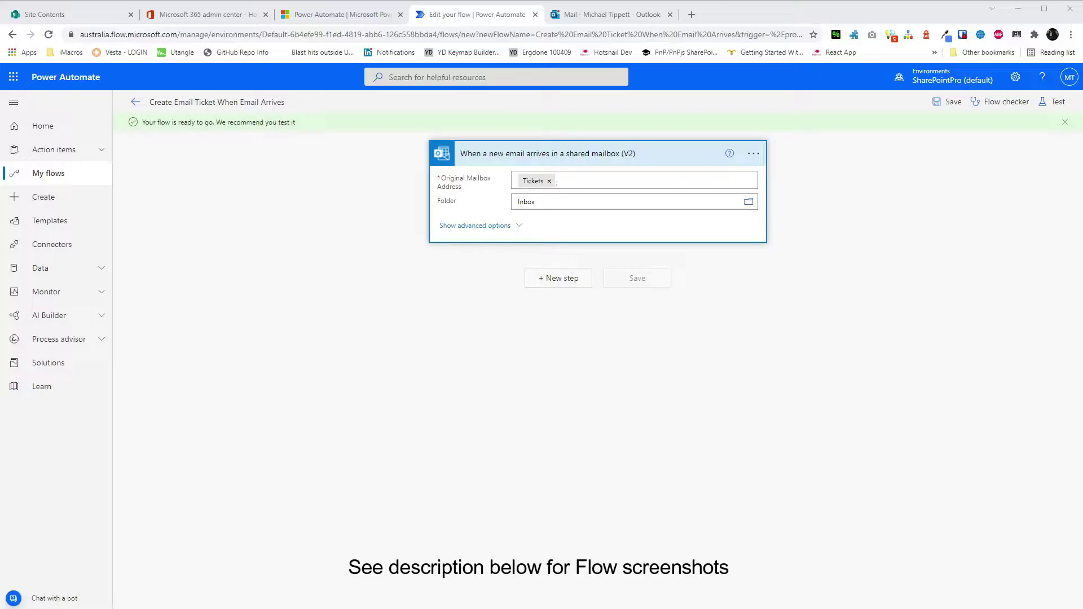
Step: Add an Export email (V2) action with Message Id set to the trigger's Message Id
{"action": "left_click", "coordinate": [559, 278]}
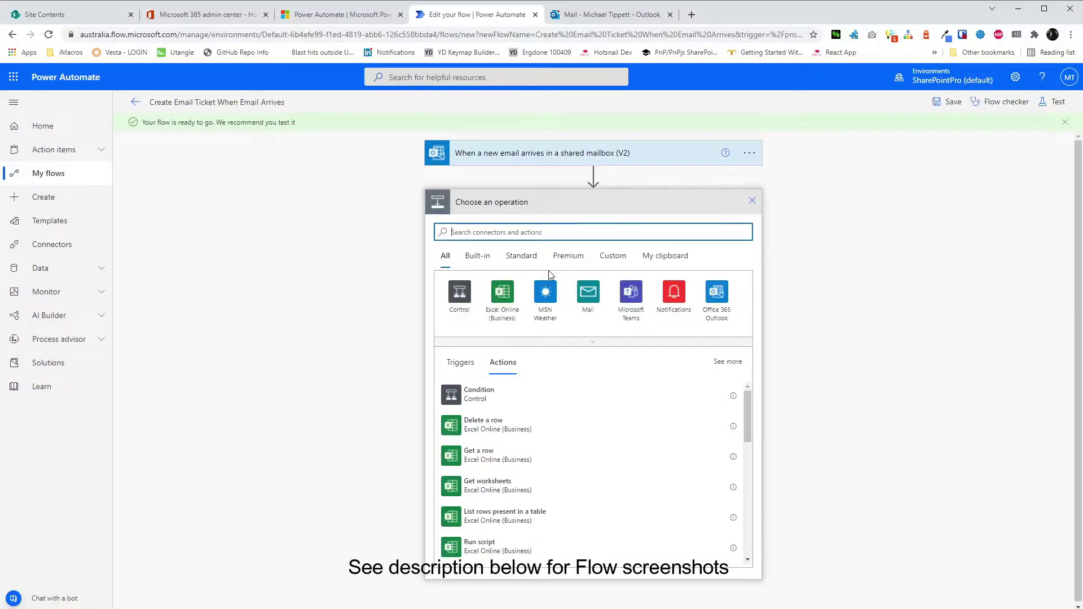
{"action": "type", "text": "export emai"}
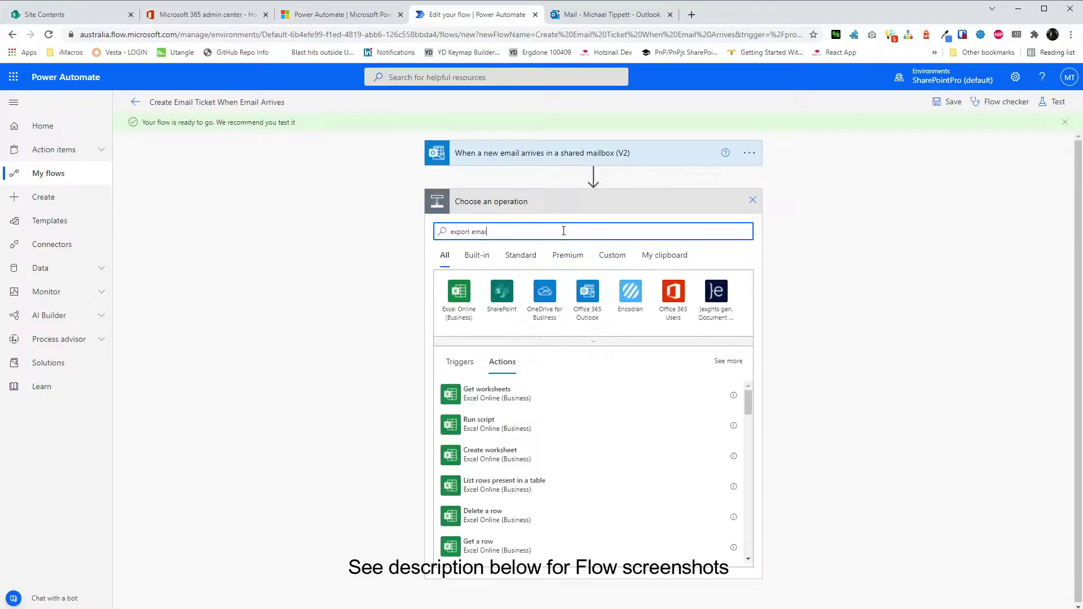
{"action": "type", "text": "l"}
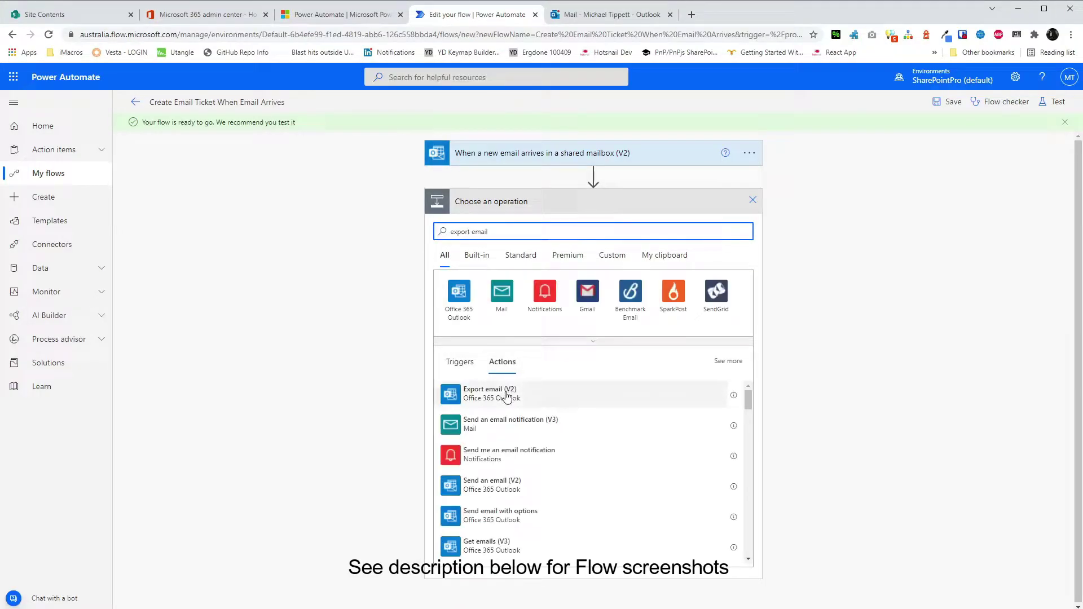
{"action": "left_click", "coordinate": [507, 393]}
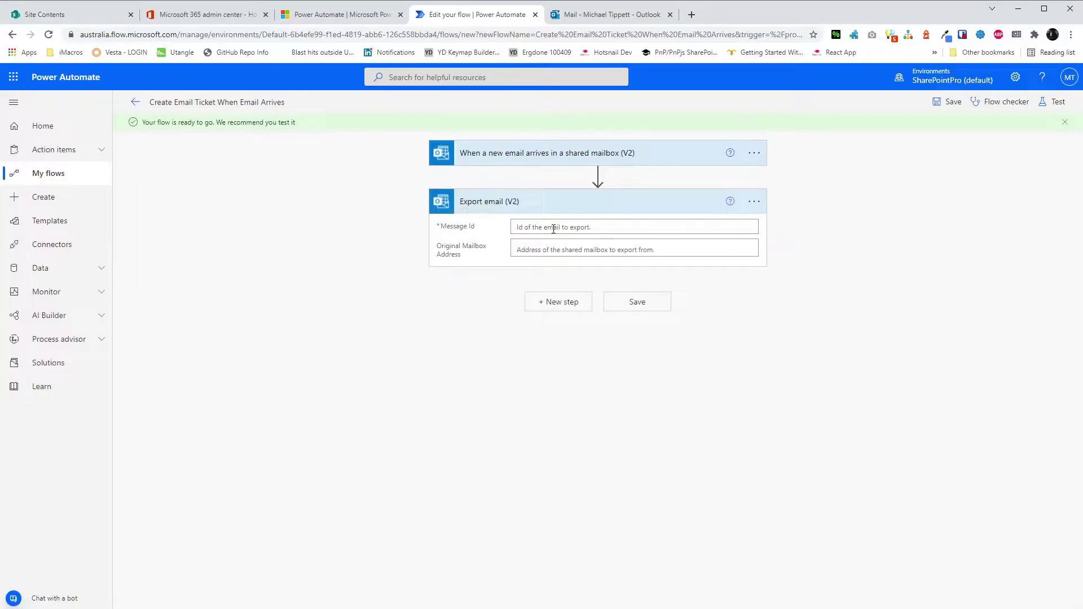
{"action": "left_click", "coordinate": [554, 229]}
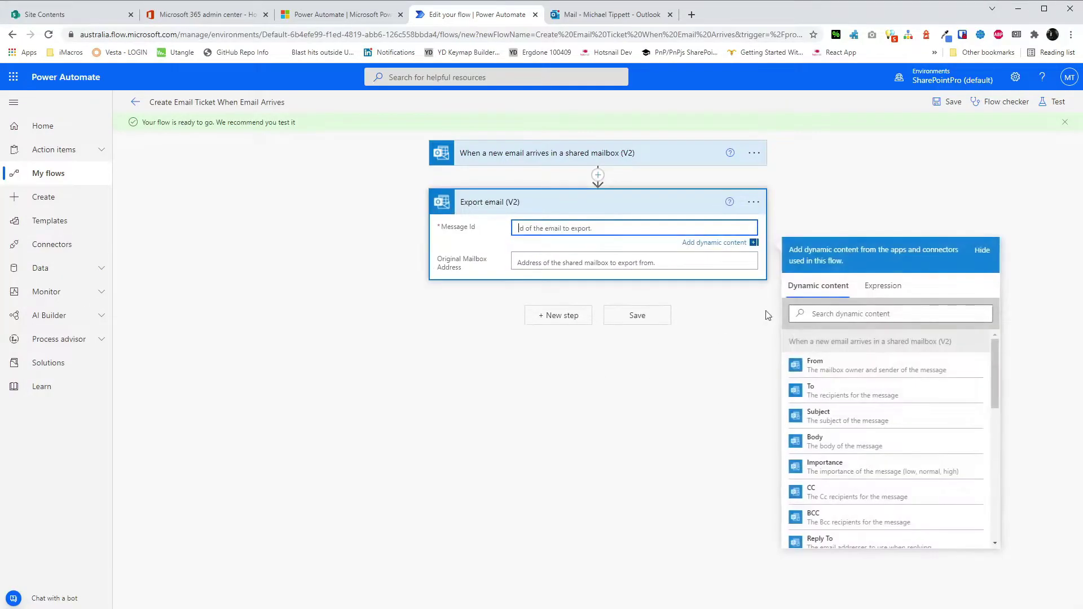
{"action": "left_click", "coordinate": [861, 315]}
{"action": "type", "text": "message id"}
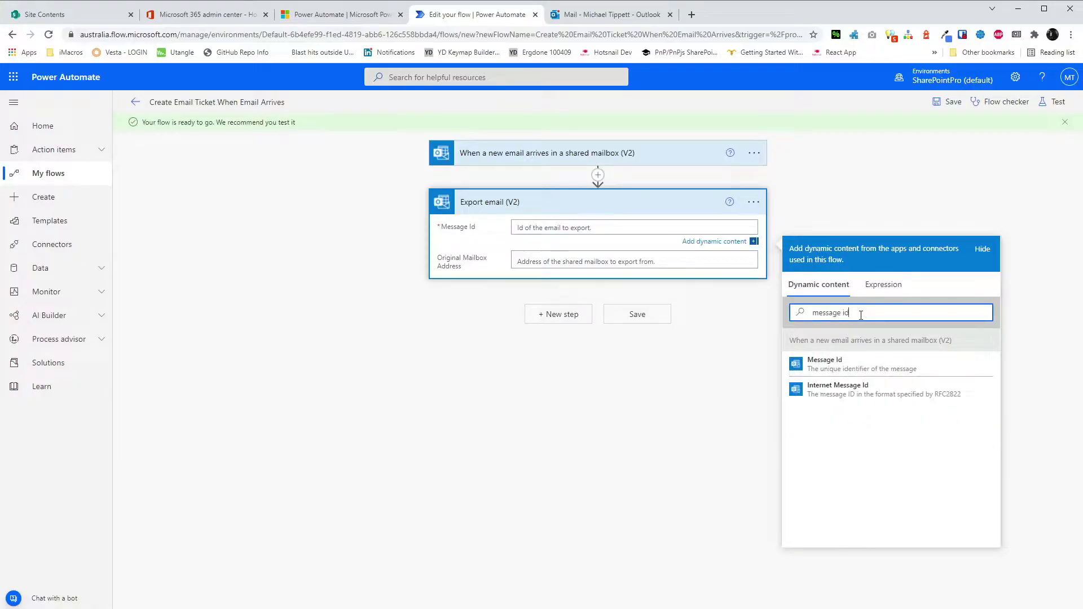
{"action": "left_click", "coordinate": [863, 365]}
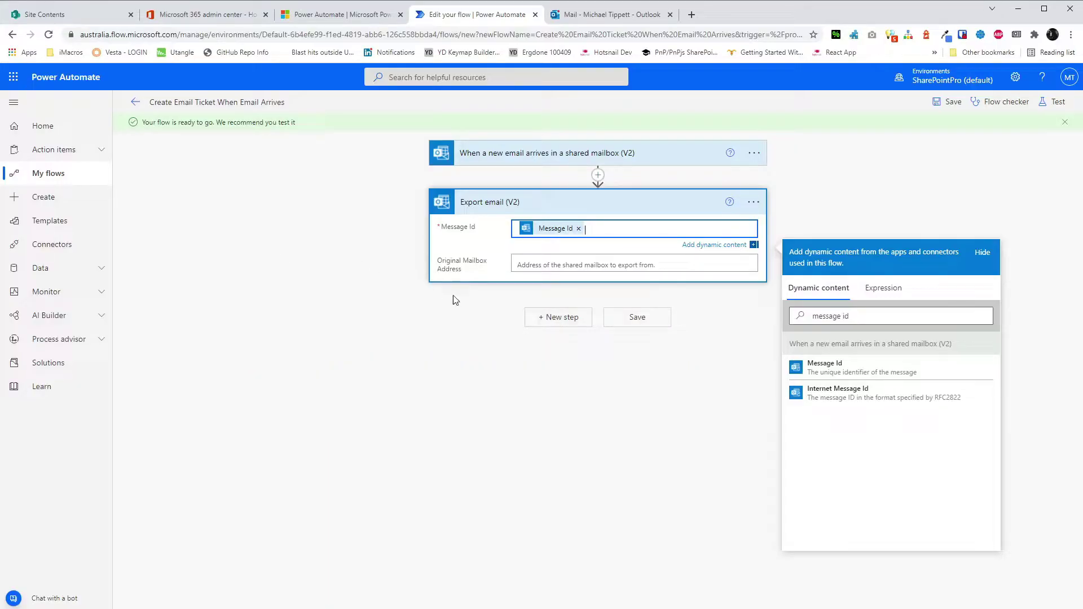
Step: Add a SharePoint Create item action targeting the Tickets list on Tasking Site
{"action": "left_click", "coordinate": [551, 248]}
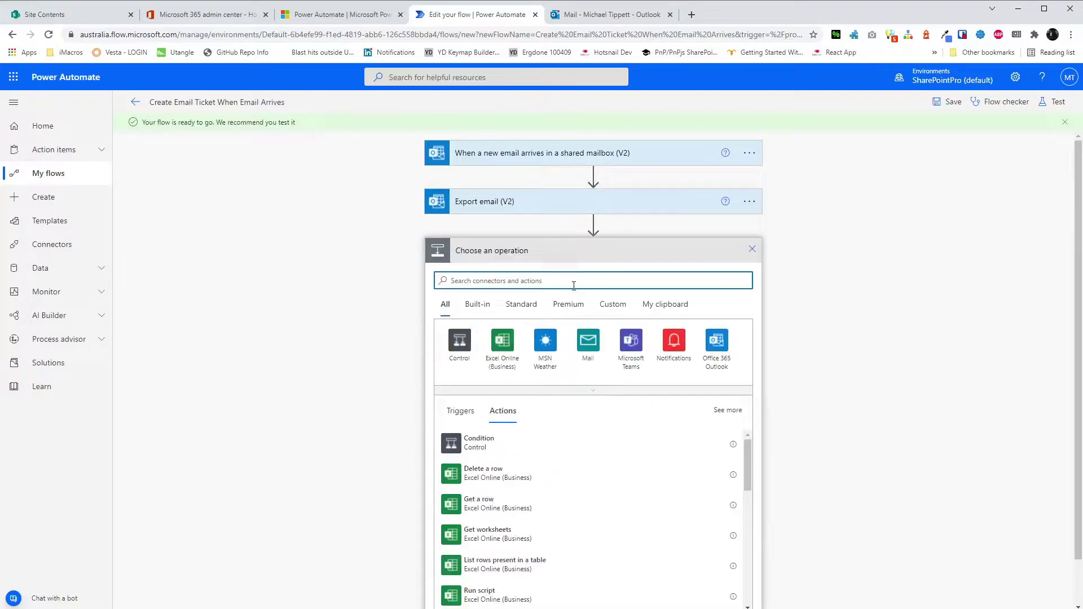
{"action": "type", "text": "create item"}
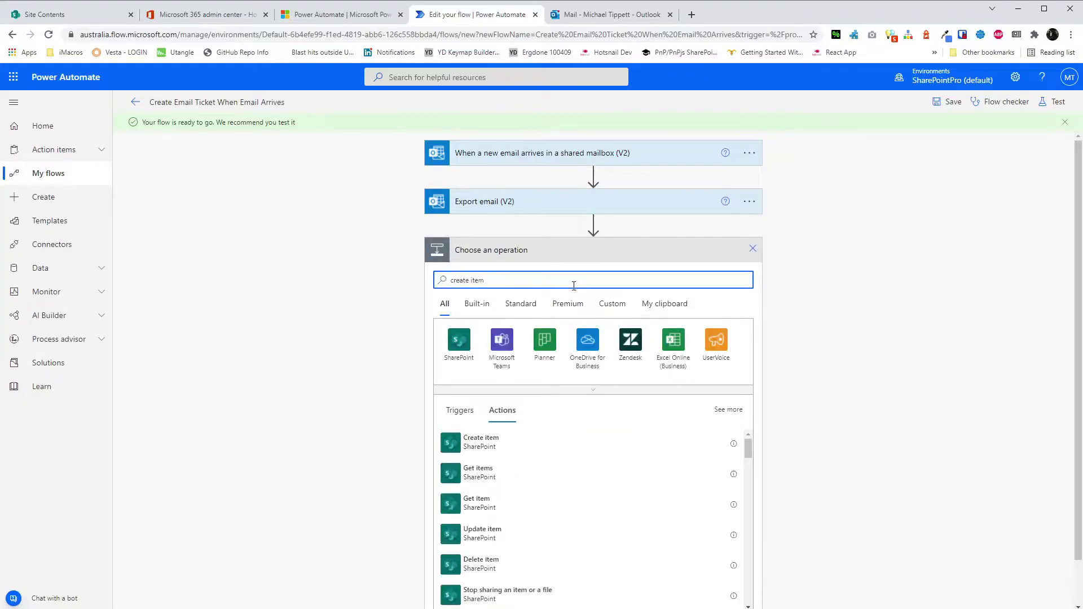
{"action": "left_click", "coordinate": [508, 446]}
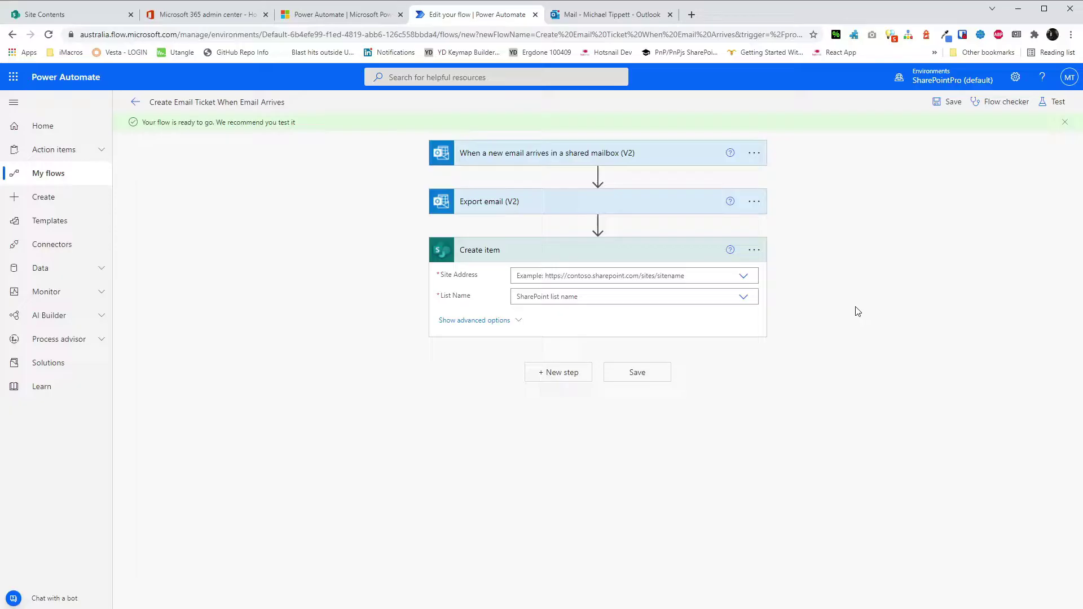
{"action": "left_click", "coordinate": [604, 276]}
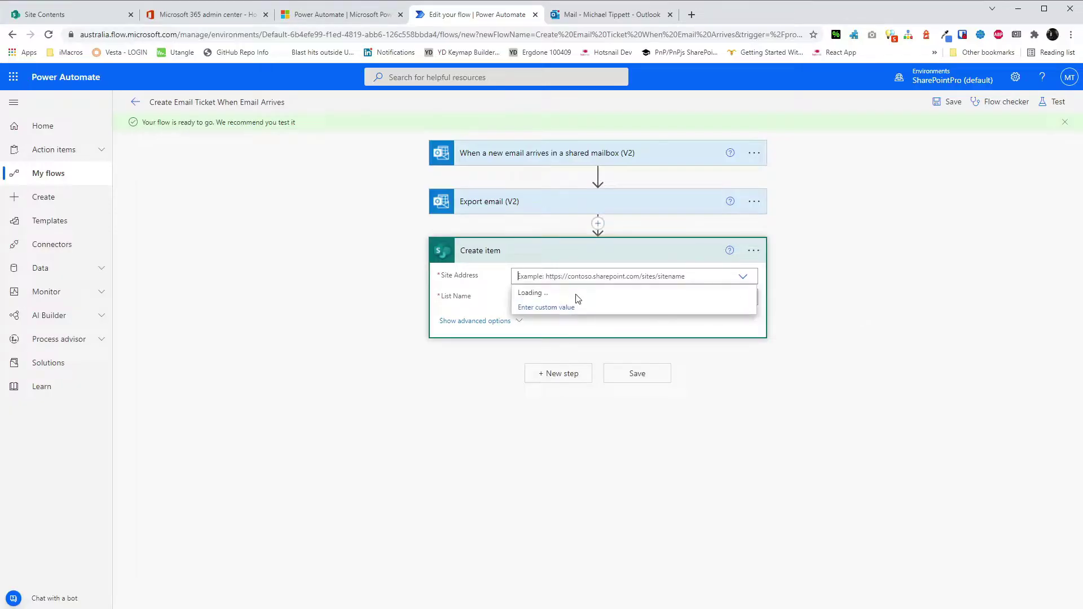
{"action": "type", "text": "tick"}
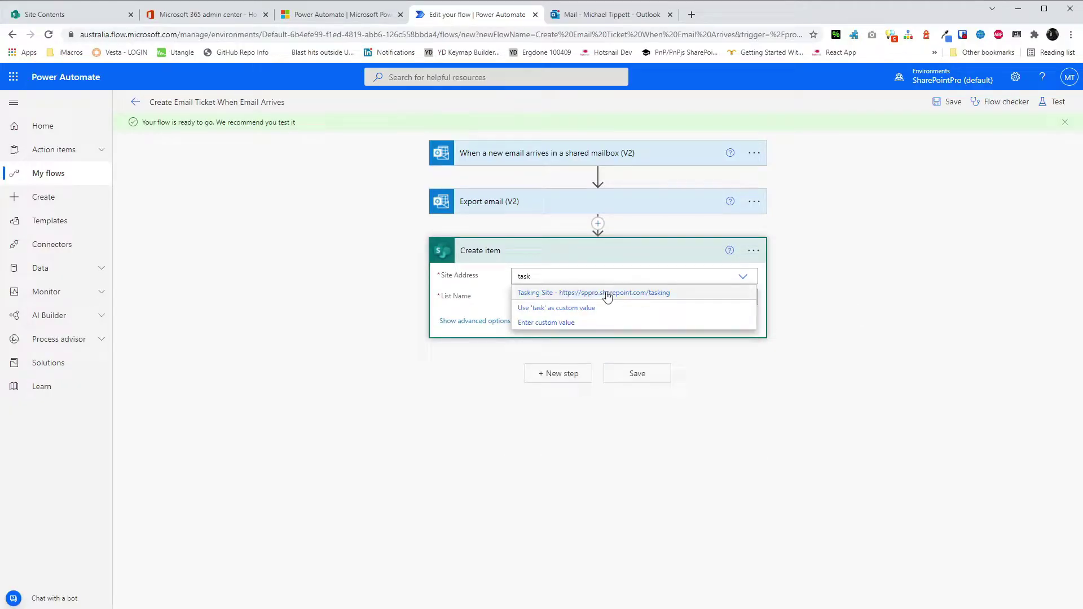
{"action": "left_click", "coordinate": [605, 292]}
{"action": "left_click", "coordinate": [564, 297]}
{"action": "left_click", "coordinate": [553, 316]}
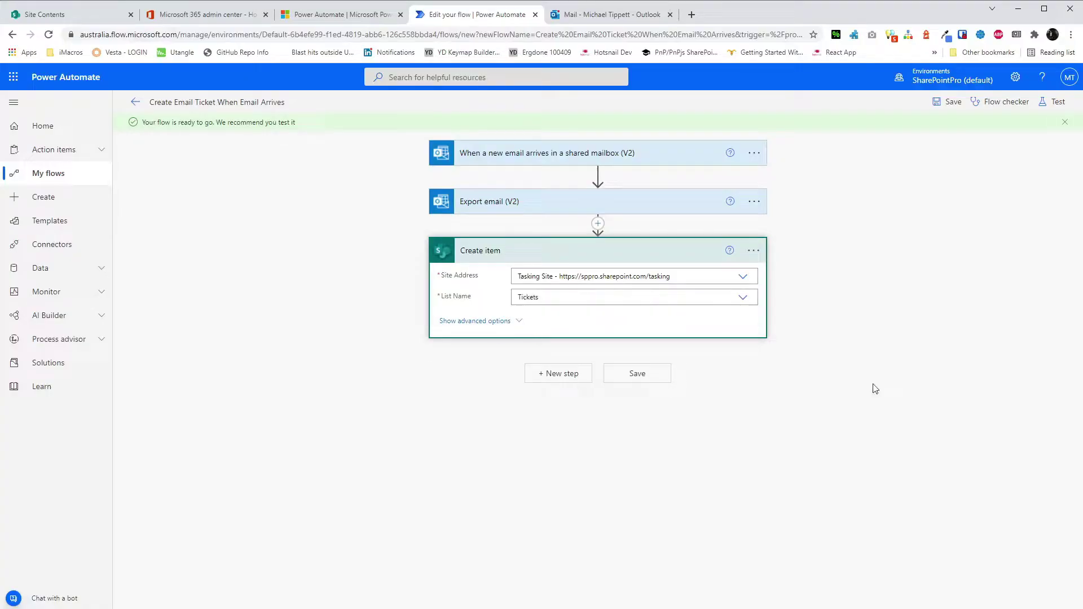
Step: Map Subject to Title, From to Email Sender, and Received Time to Date Received
{"action": "left_click", "coordinate": [893, 426]}
{"action": "type", "text": "emai"}
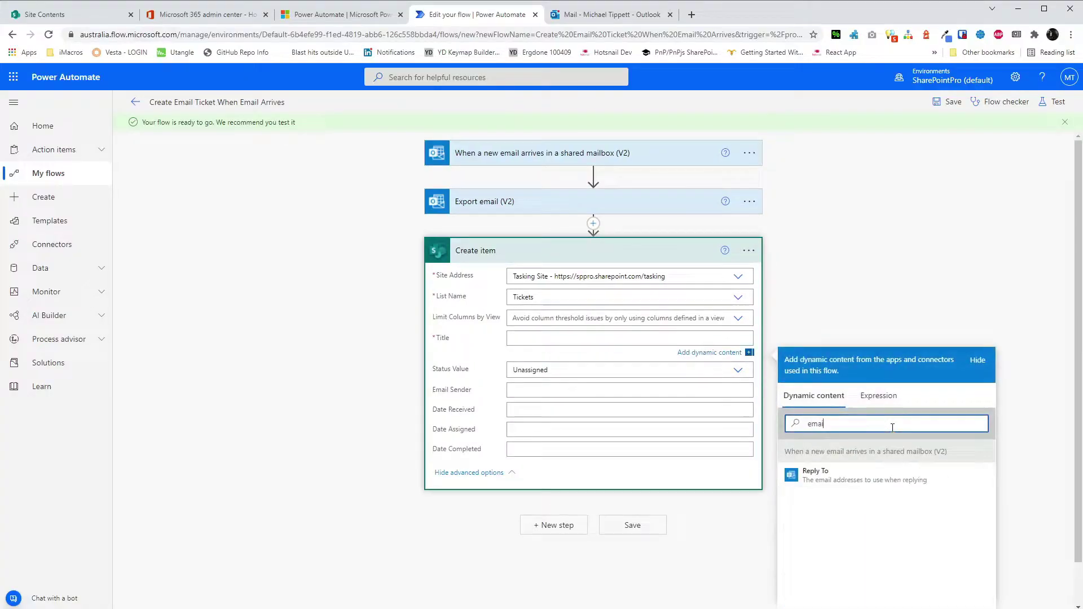
{"action": "type", "text": "l"}
{"action": "key", "text": "BackSpace"}
{"action": "key", "text": "BackSpace"}
{"action": "key", "text": "BackSpace"}
{"action": "key", "text": "BackSpace"}
{"action": "key", "text": "BackSpace"}
{"action": "type", "text": "subje"}
{"action": "left_click", "coordinate": [880, 478]}
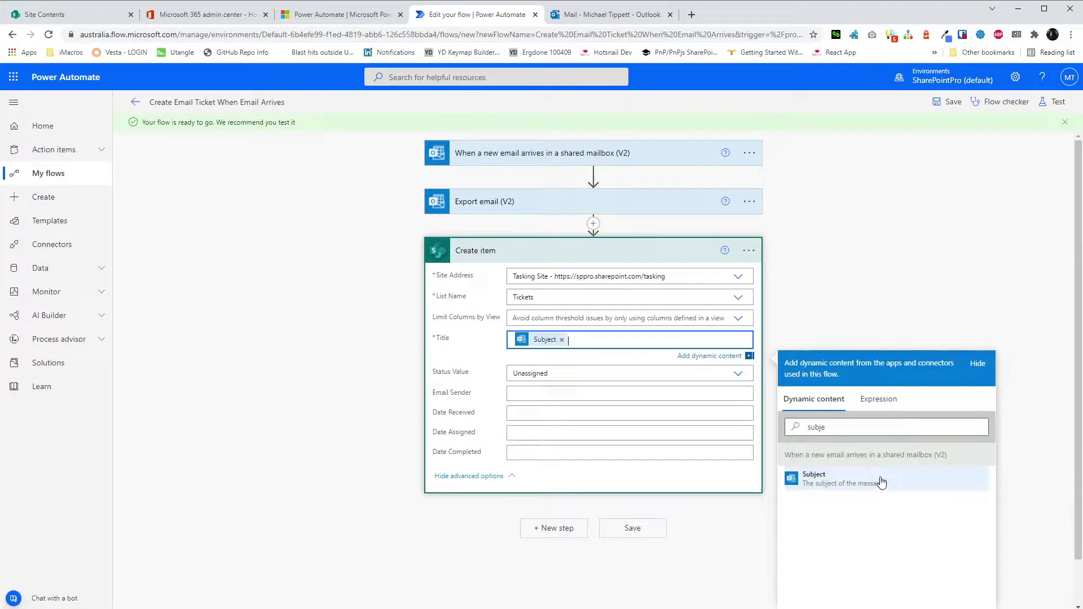
{"action": "left_click", "coordinate": [549, 392]}
{"action": "left_click", "coordinate": [880, 470]}
{"action": "type", "text": "from"}
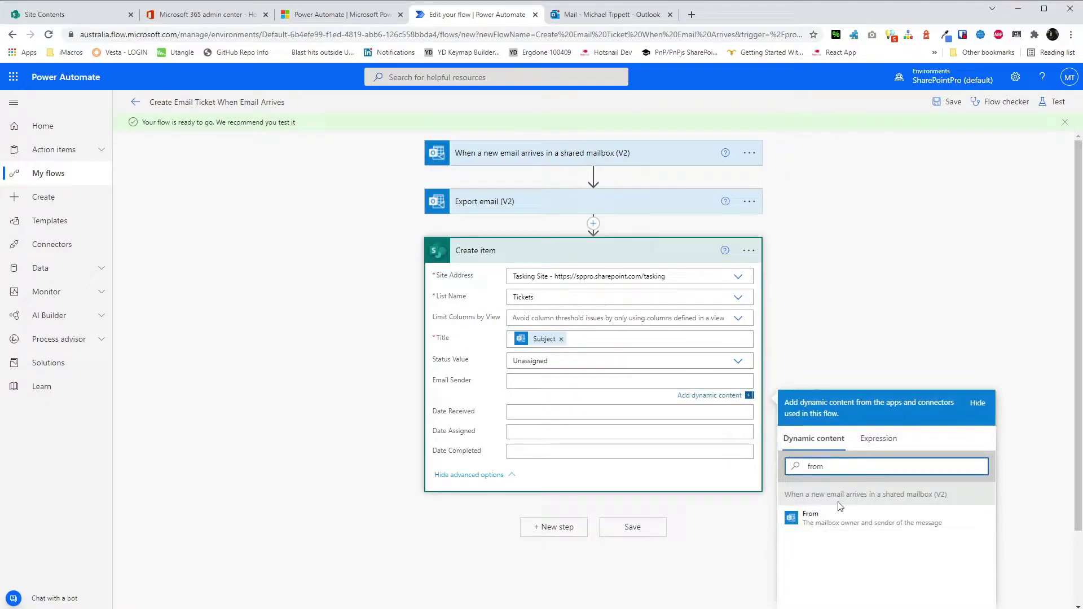
{"action": "left_click", "coordinate": [811, 519]}
{"action": "left_click", "coordinate": [563, 416]}
{"action": "left_click", "coordinate": [879, 490]}
{"action": "type", "text": "receiv"}
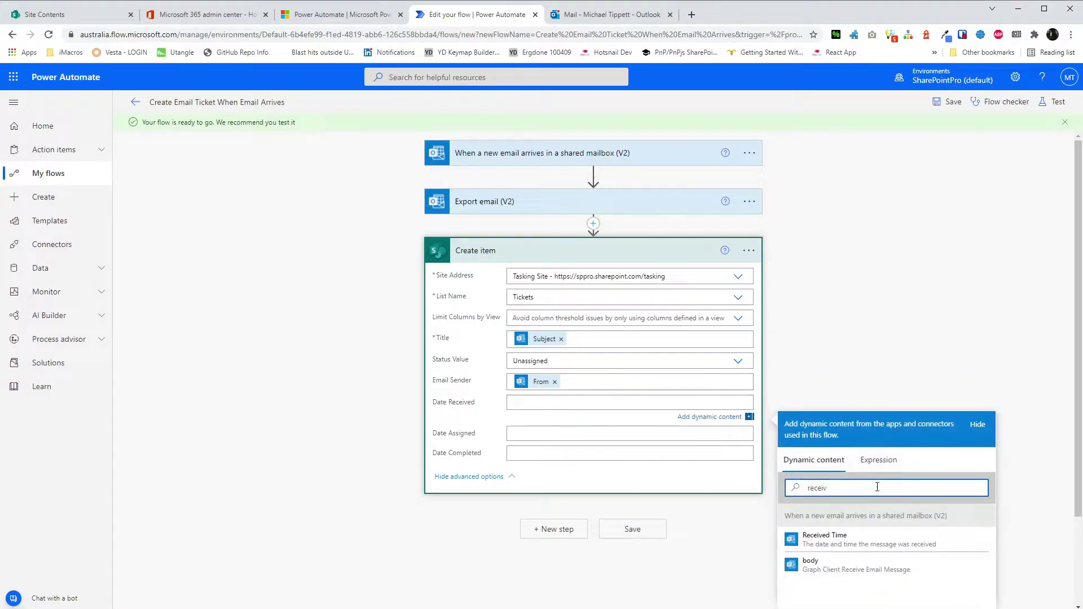
{"action": "left_click", "coordinate": [867, 542]}
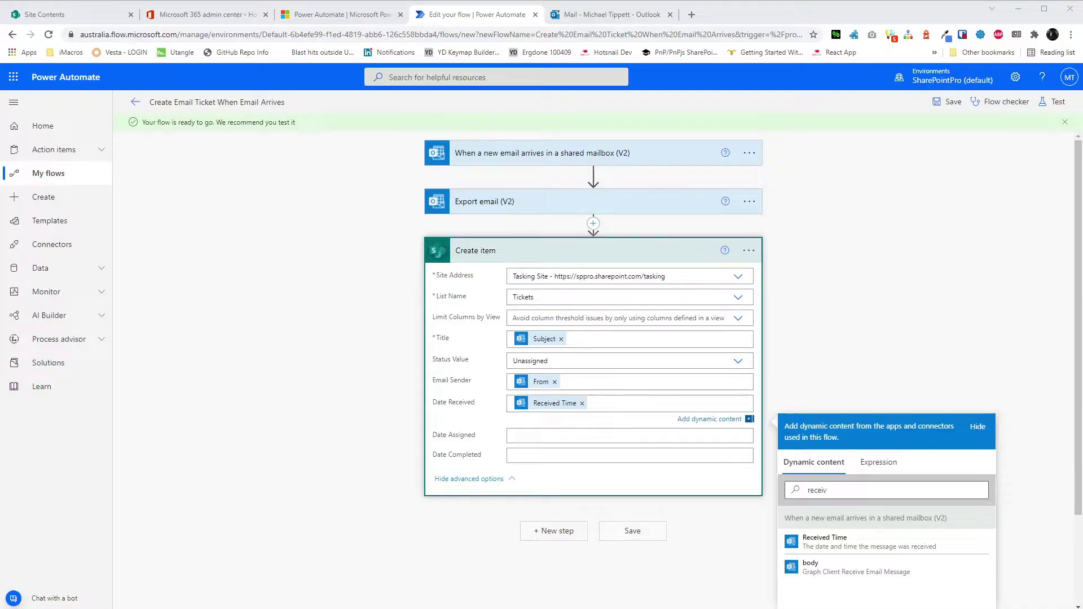
Step: Add a SharePoint Add attachment action targeting the Tickets list on Tasking Site
{"action": "left_click", "coordinate": [553, 531]}
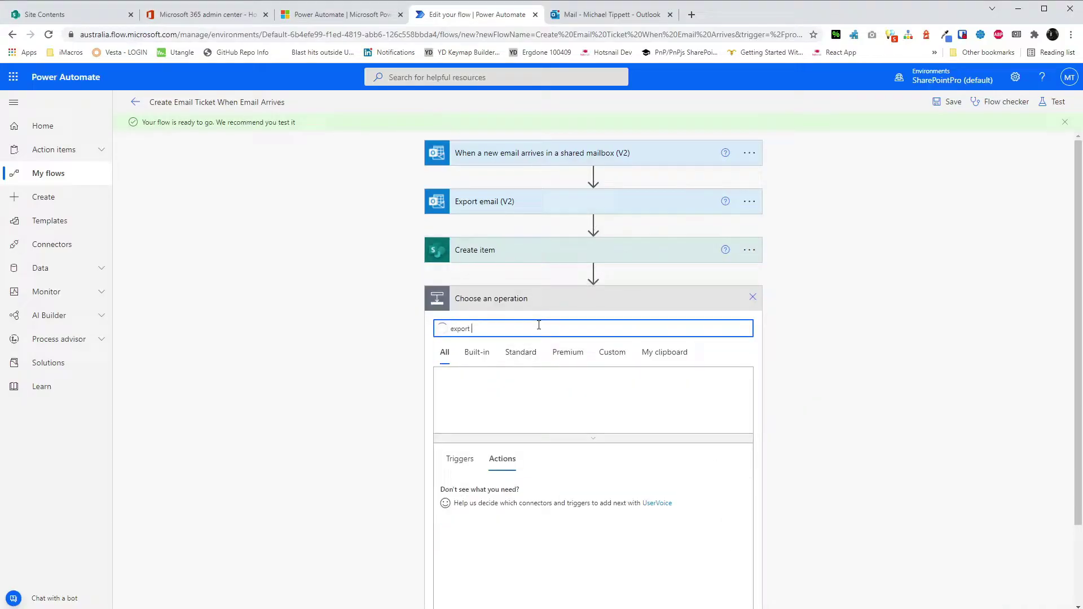
{"action": "type", "text": "add attachment"}
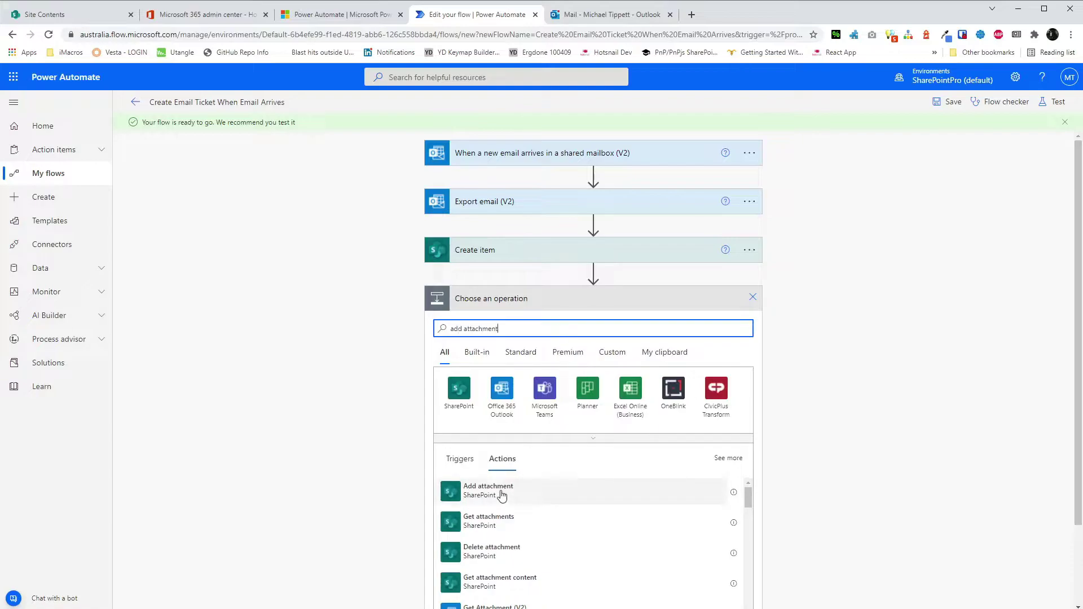
{"action": "left_click", "coordinate": [564, 489]}
{"action": "left_click", "coordinate": [624, 323]}
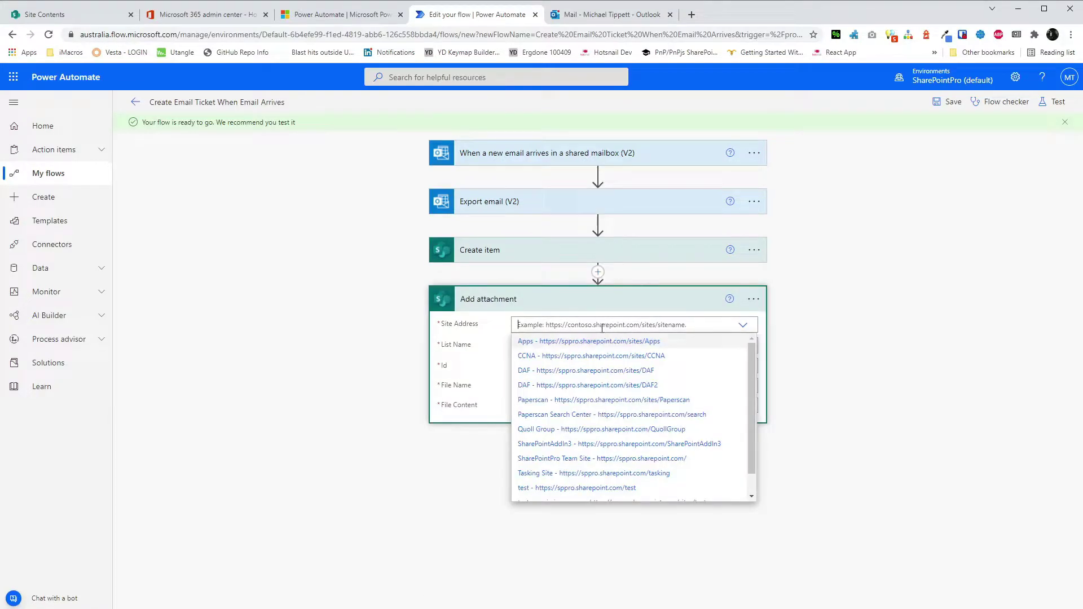
{"action": "type", "text": "task"}
{"action": "left_click", "coordinate": [600, 342]}
{"action": "left_click", "coordinate": [576, 345]}
{"action": "left_click", "coordinate": [559, 360]}
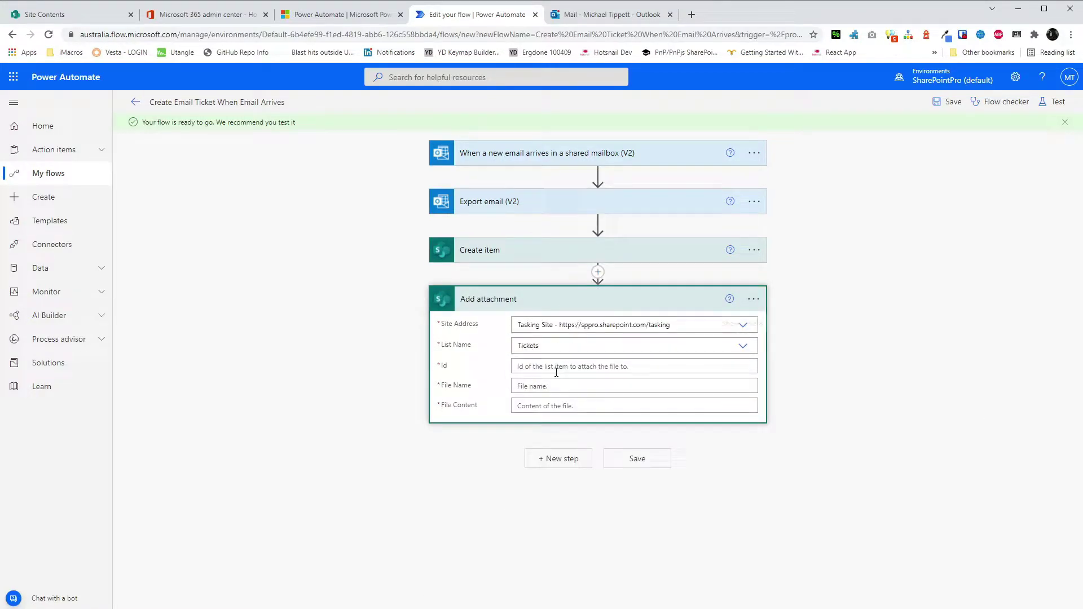
Step: Set Id to the new item's ID, File Name email.eml, File Content body, and save the flow
{"action": "left_click", "coordinate": [557, 370]}
{"action": "left_click", "coordinate": [807, 510]}
{"action": "left_click", "coordinate": [544, 405]}
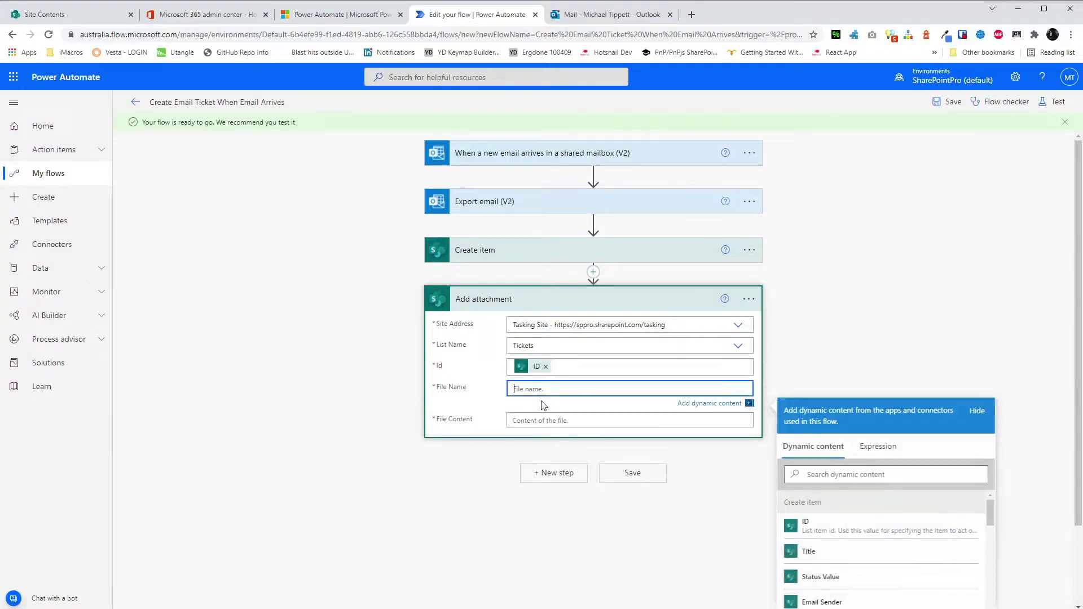
{"action": "type", "text": "emaileml"}
{"action": "left_click", "coordinate": [542, 421]}
{"action": "left_click", "coordinate": [864, 493]}
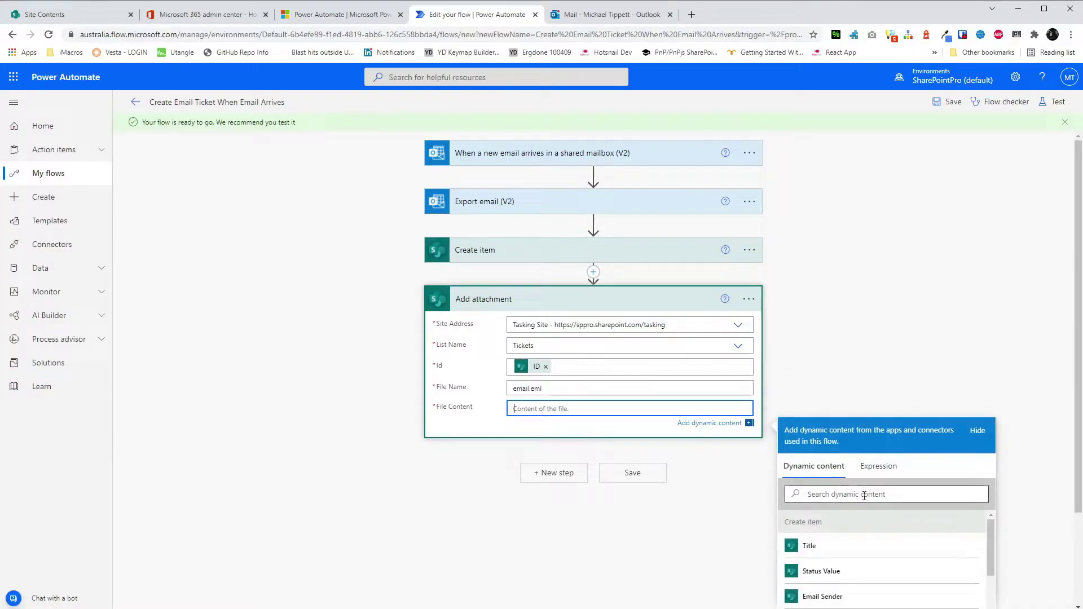
{"action": "type", "text": "body"}
{"action": "left_click", "coordinate": [878, 540]}
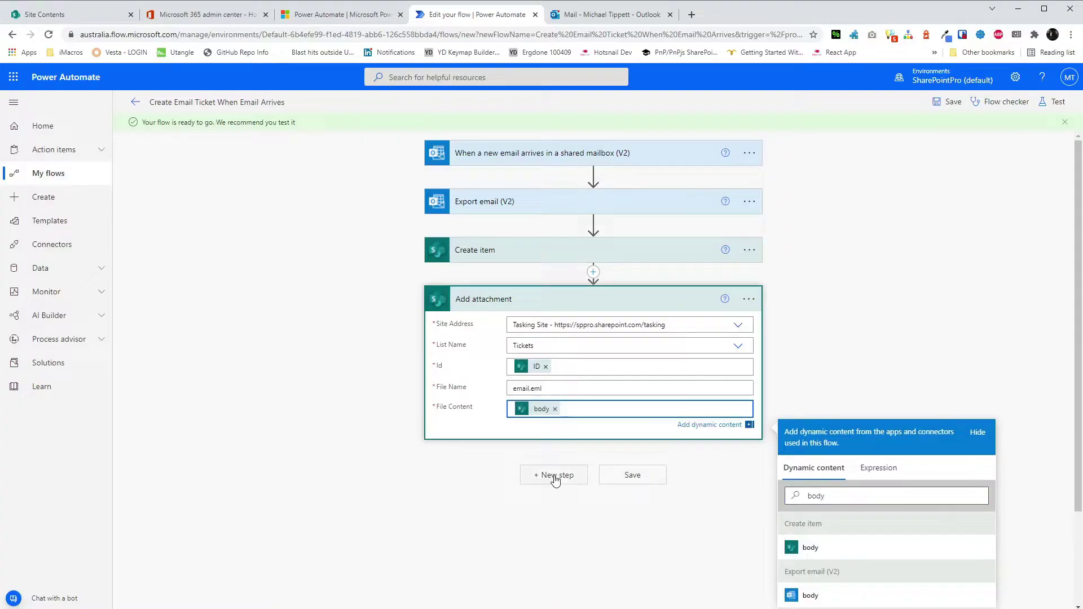
{"action": "left_click", "coordinate": [628, 484]}
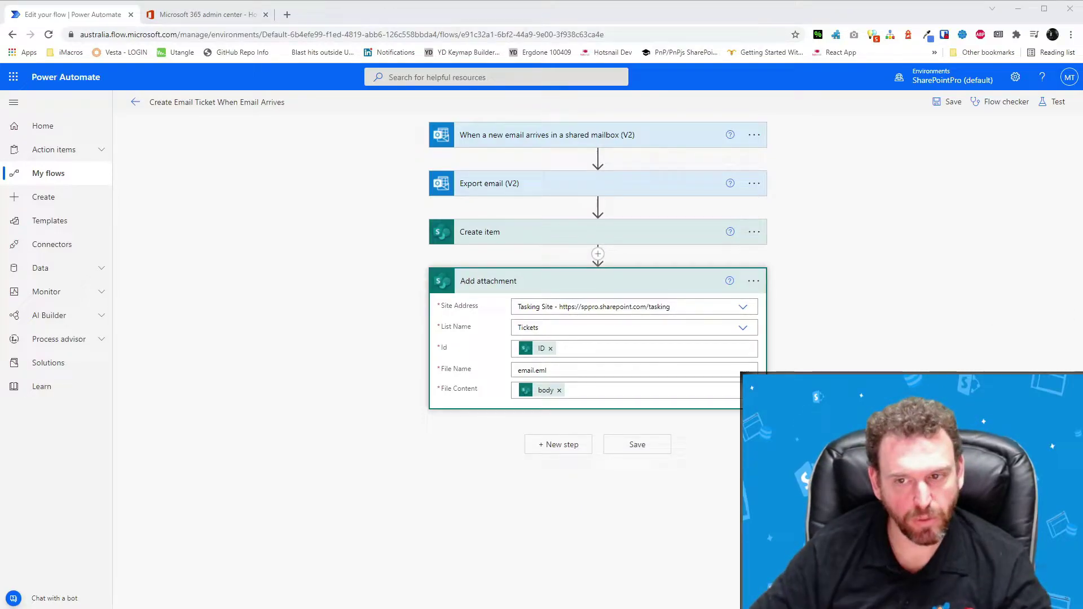
Step: Run a manual test of the email ticket flow
{"action": "left_click", "coordinate": [1052, 101]}
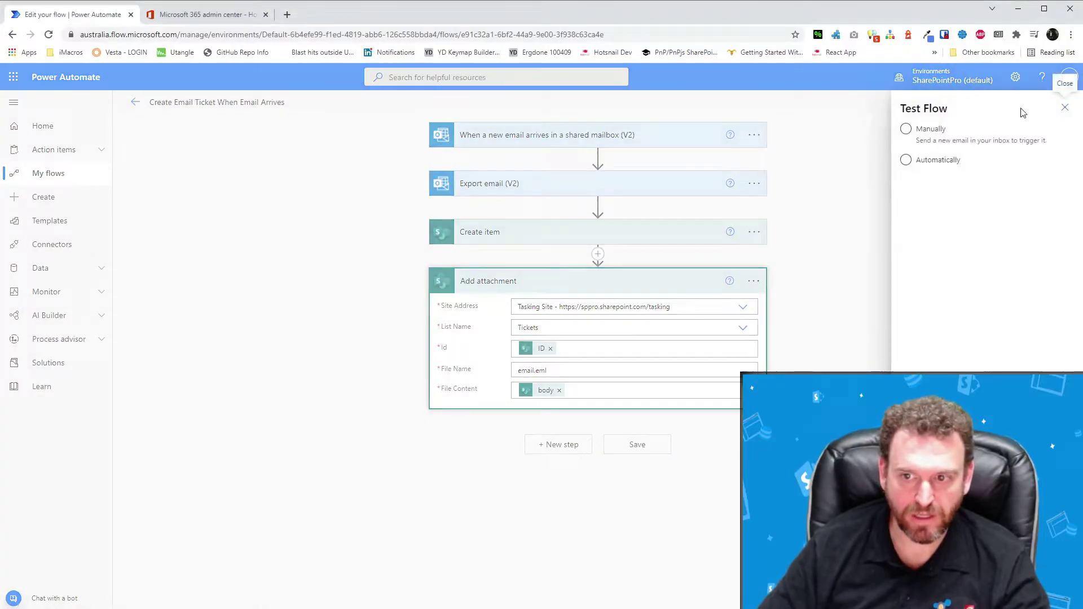
{"action": "left_click", "coordinate": [906, 129]}
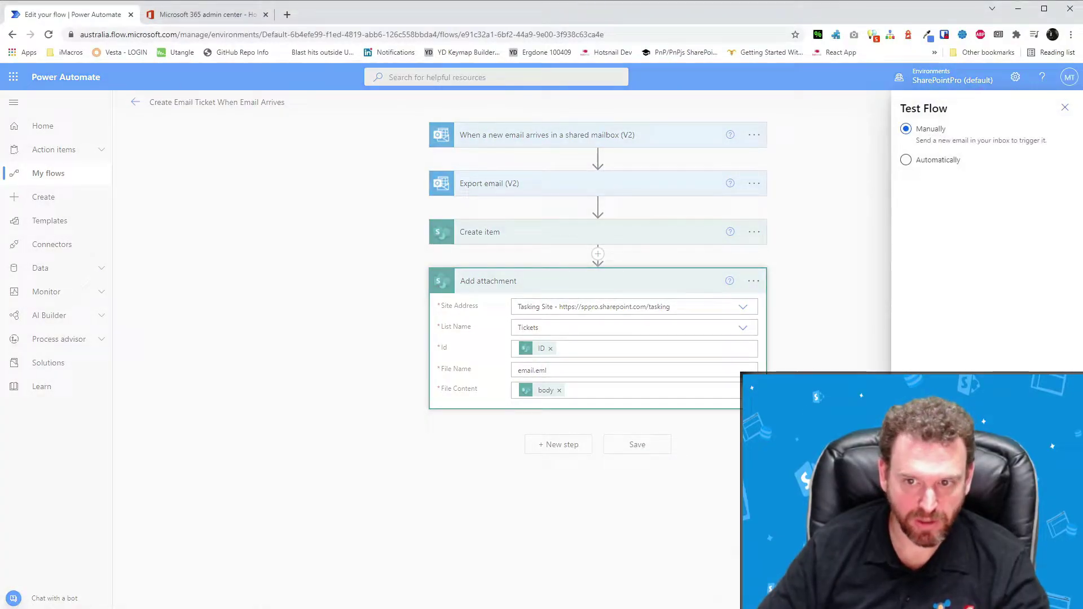
{"action": "left_click", "coordinate": [919, 587]}
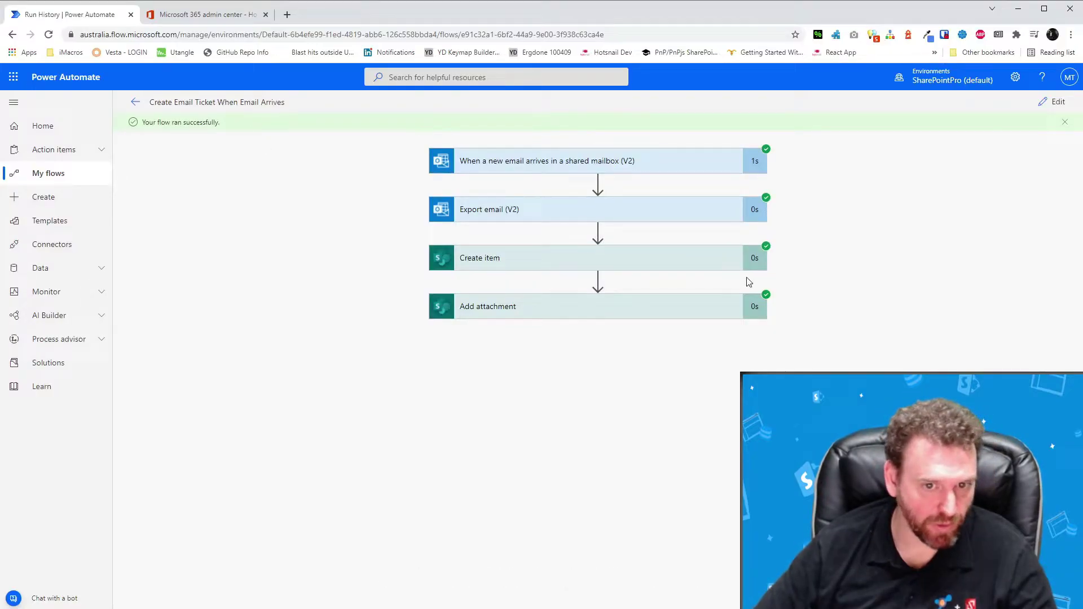
Step: Expand the Create item and Add attachment run details to review their inputs
{"action": "left_click", "coordinate": [583, 258]}
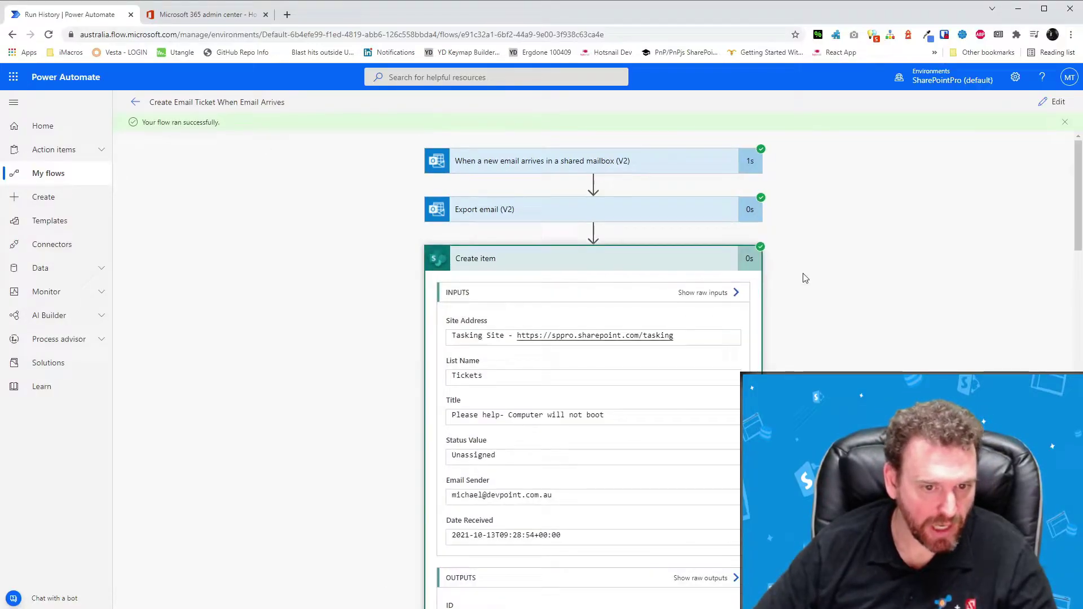
{"action": "scroll", "coordinate": [814, 291], "scroll_direction": "down", "scroll_amount": 1}
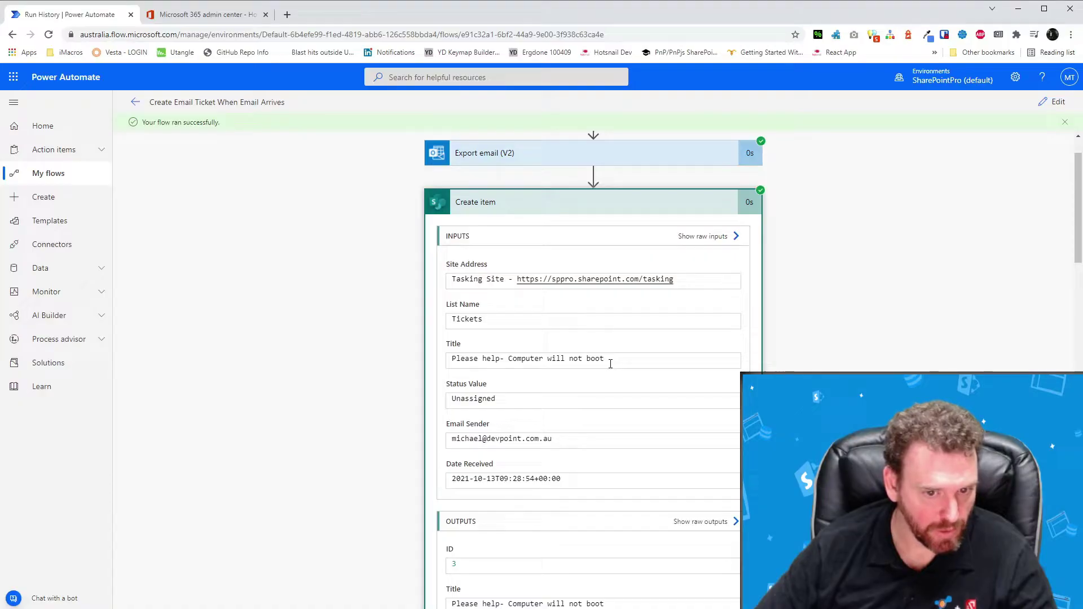
{"action": "scroll", "coordinate": [626, 389], "scroll_direction": "down", "scroll_amount": 2}
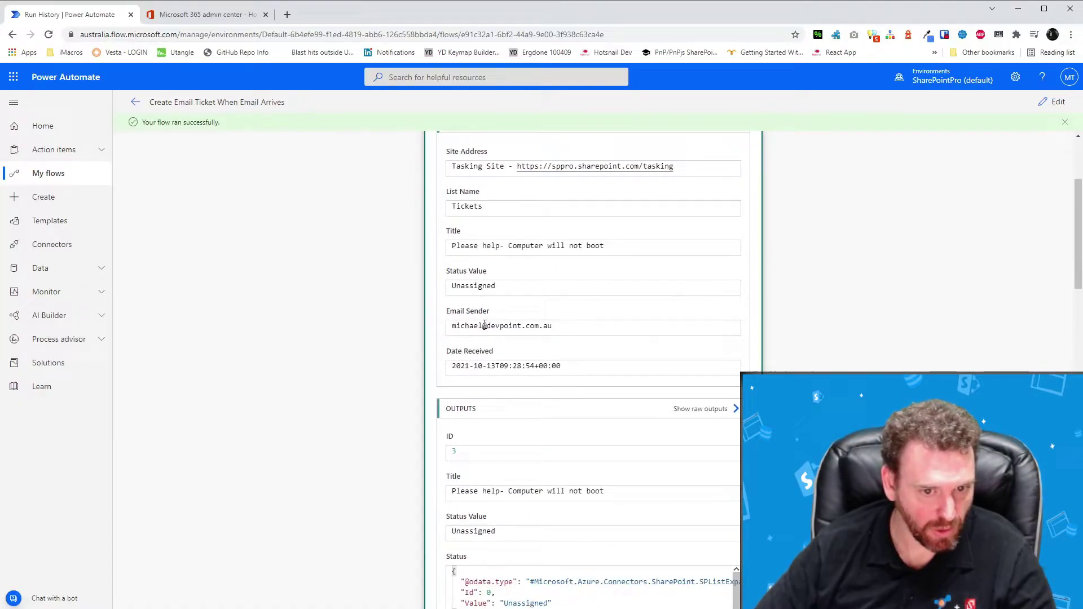
{"action": "scroll", "coordinate": [338, 399], "scroll_direction": "down", "scroll_amount": 9}
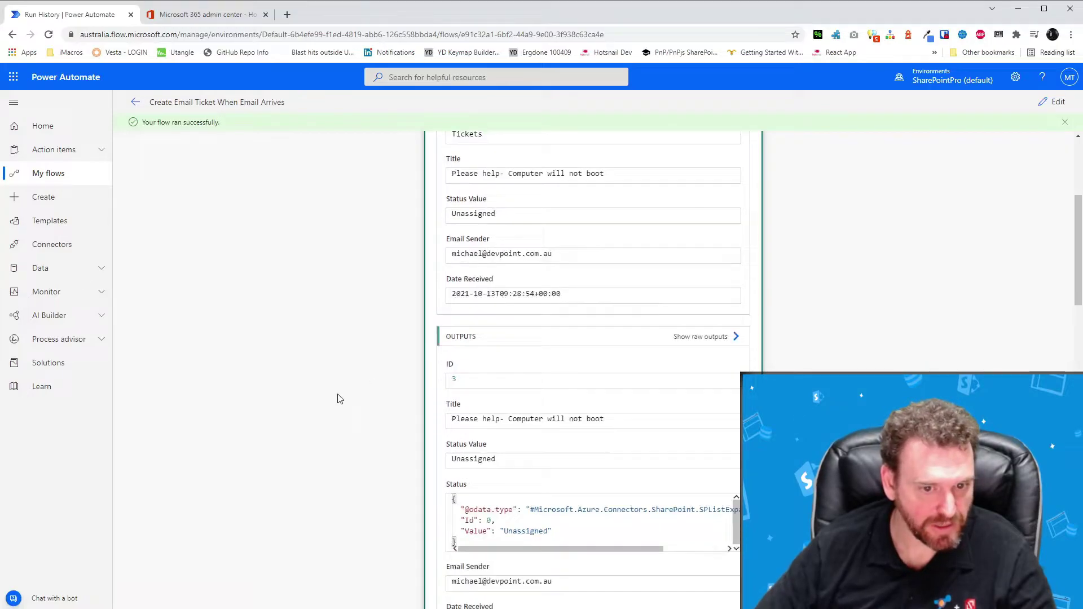
{"action": "scroll", "coordinate": [338, 400], "scroll_direction": "down", "scroll_amount": 12}
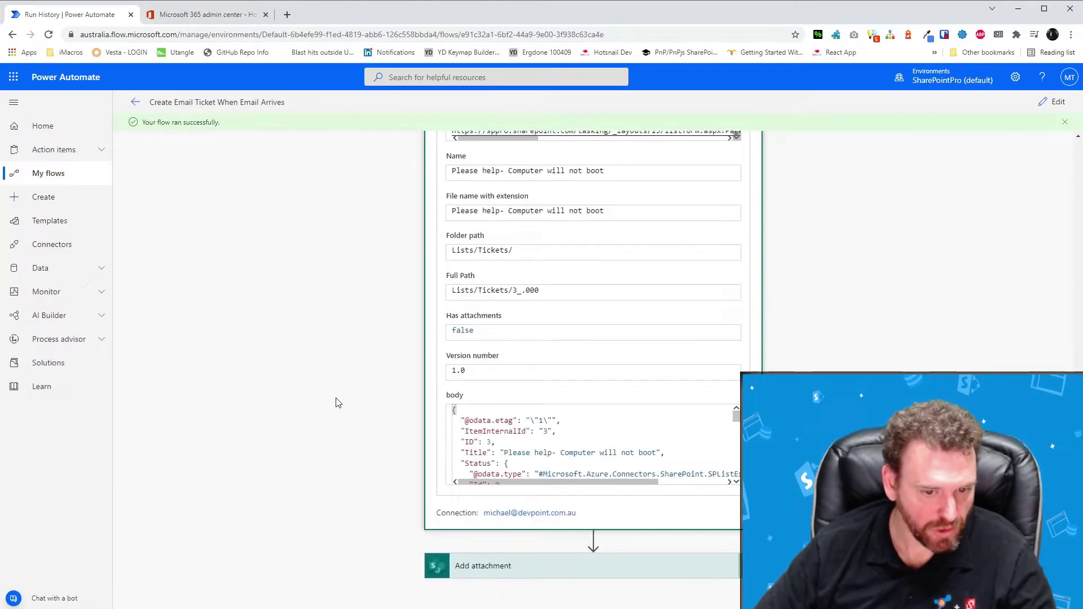
{"action": "left_click", "coordinate": [560, 562]}
{"action": "scroll", "coordinate": [564, 508], "scroll_direction": "down", "scroll_amount": 3}
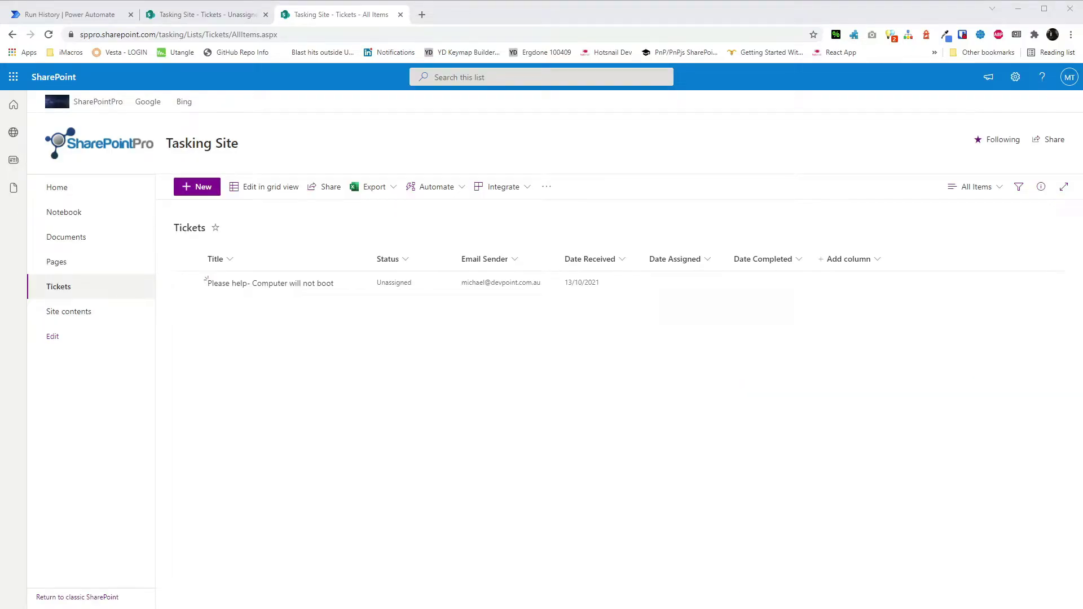
Step: Add an Assigned To person column to the Tickets list
{"action": "left_click", "coordinate": [849, 259]}
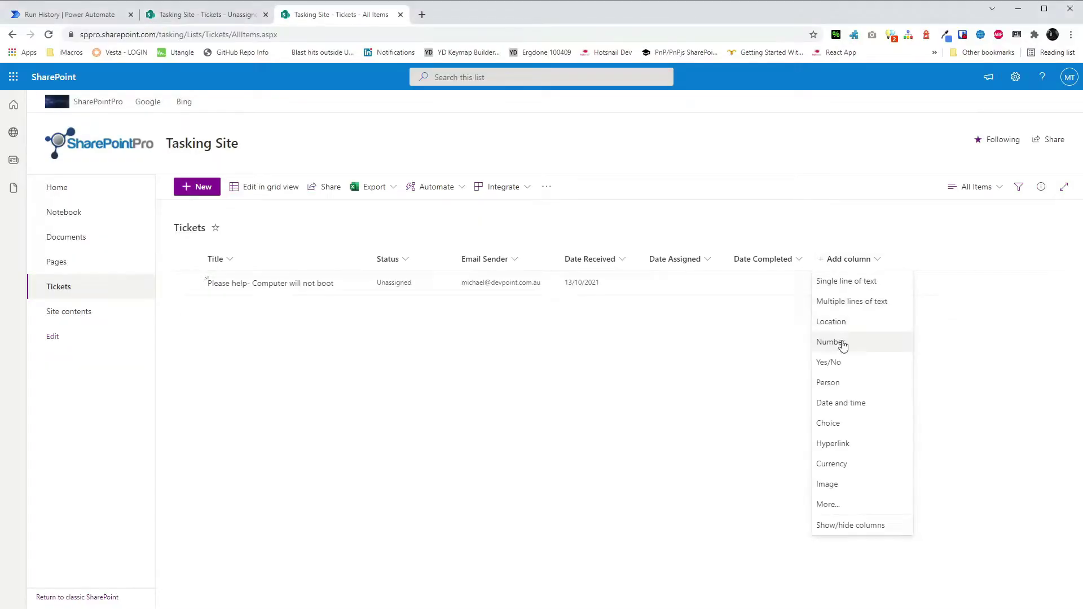
{"action": "left_click", "coordinate": [832, 383]}
{"action": "type", "text": "Assigned To"}
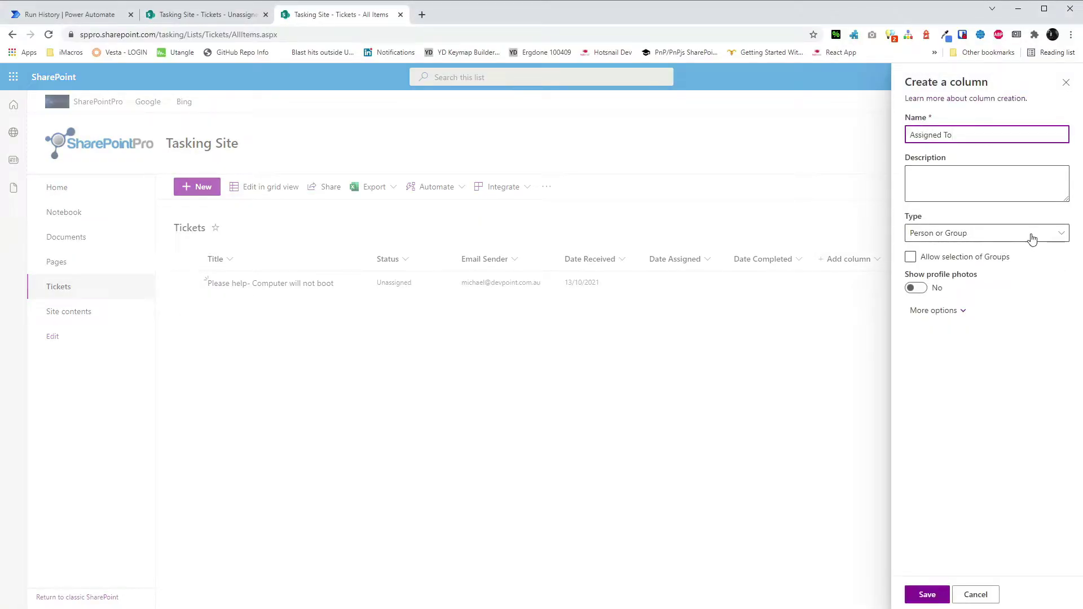
{"action": "left_click", "coordinate": [928, 593]}
Step: Create a new list view named 'Unassigned Tasks'
{"action": "left_click", "coordinate": [983, 192]}
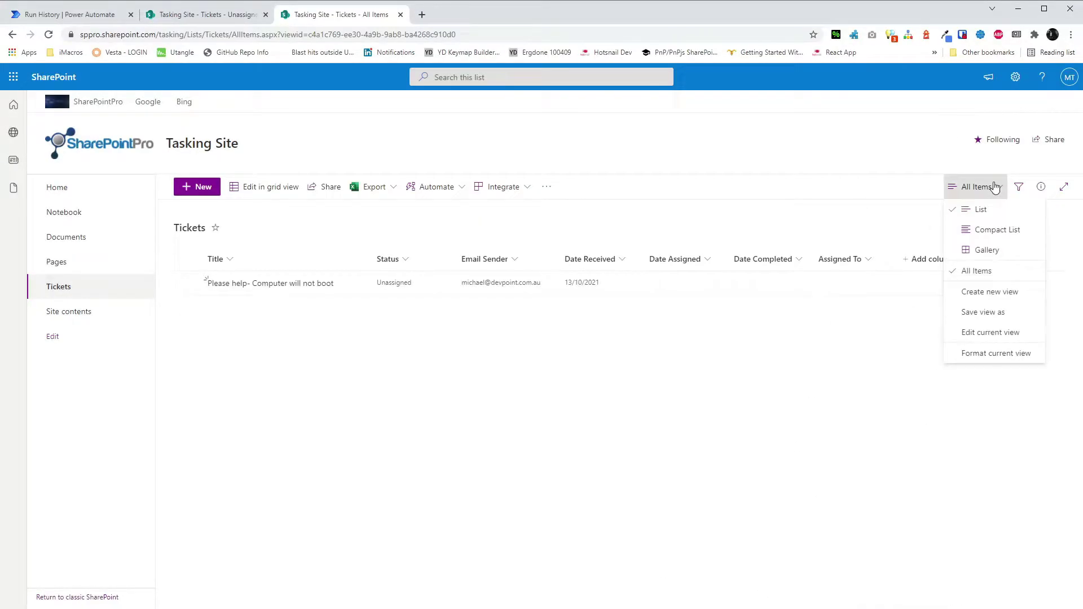
{"action": "left_click", "coordinate": [962, 291]}
{"action": "type", "text": "Unassigned Tasks"}
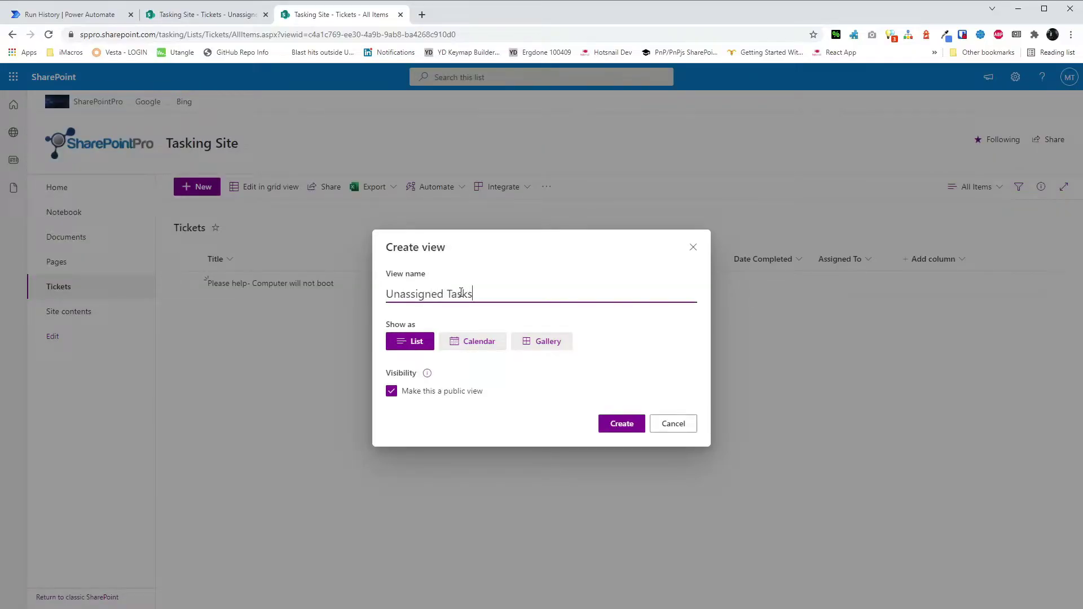
{"action": "left_click", "coordinate": [622, 423]}
Step: Filter the Unassigned Tasks view to Status equals Unassigned
{"action": "left_click", "coordinate": [982, 186]}
{"action": "left_click", "coordinate": [954, 371]}
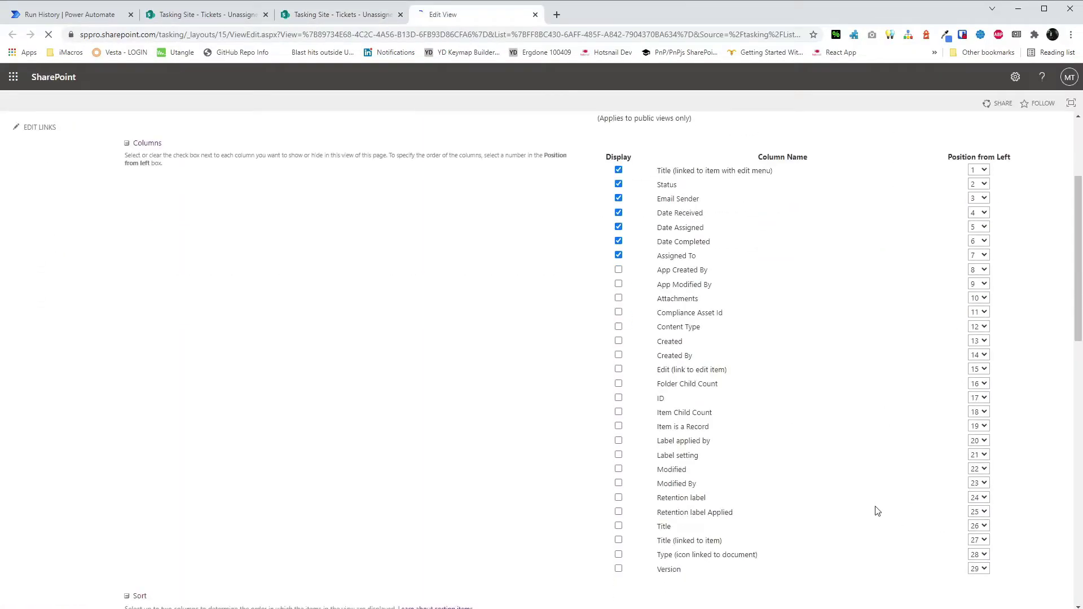
{"action": "scroll", "coordinate": [875, 508], "scroll_direction": "down", "scroll_amount": 8}
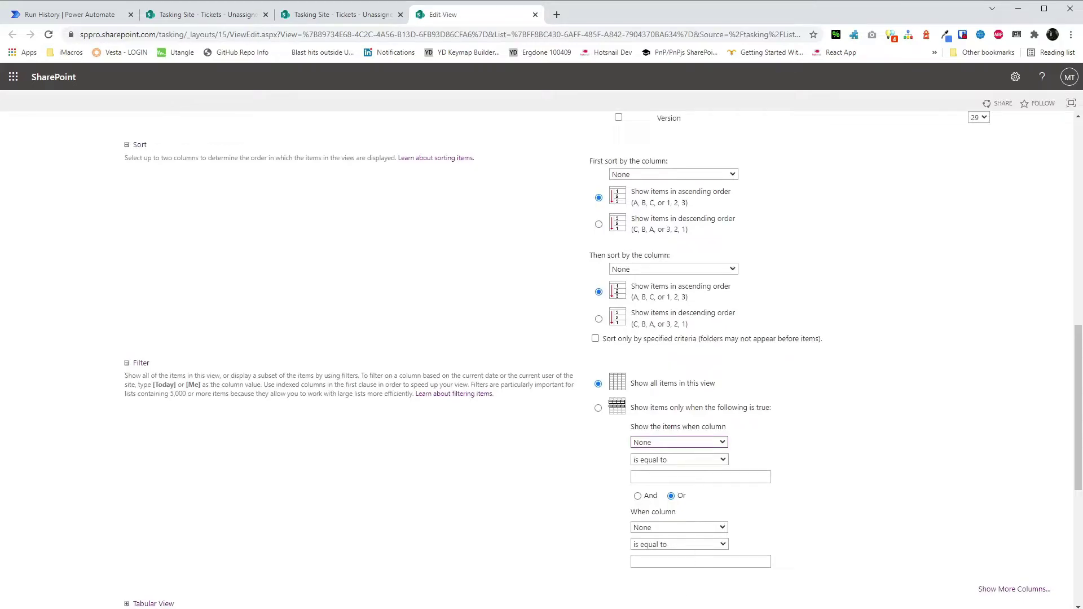
{"action": "key", "text": "s"}
{"action": "key", "text": "Tab"}
{"action": "key", "text": "Tab"}
{"action": "type", "text": "Unassigned"}
{"action": "scroll", "coordinate": [1010, 576], "scroll_direction": "down", "scroll_amount": 5}
{"action": "scroll", "coordinate": [1010, 576], "scroll_direction": "down", "scroll_amount": 2}
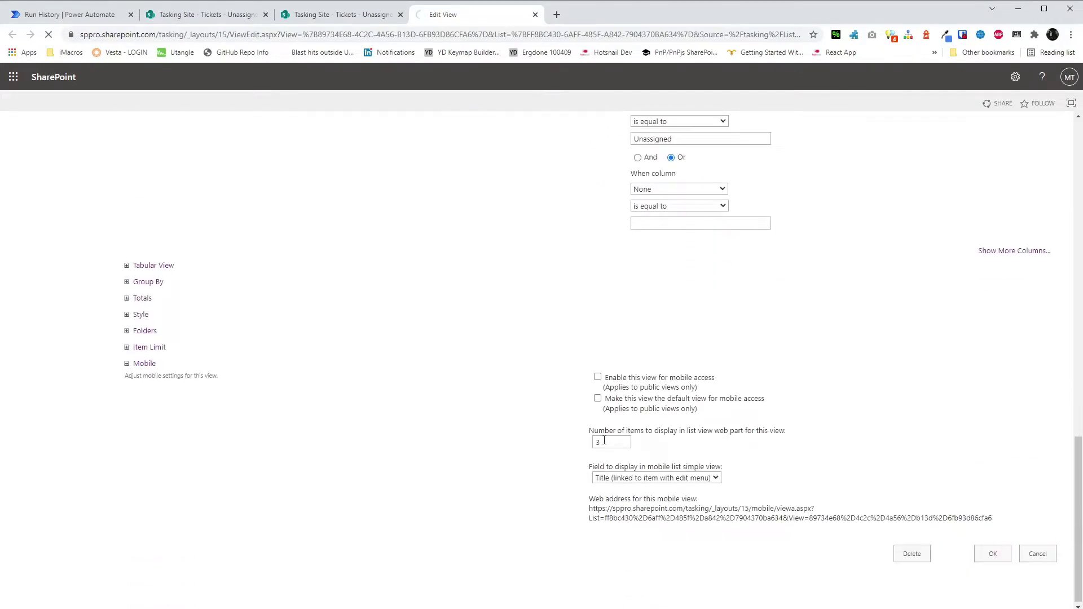
{"action": "left_click", "coordinate": [993, 553]}
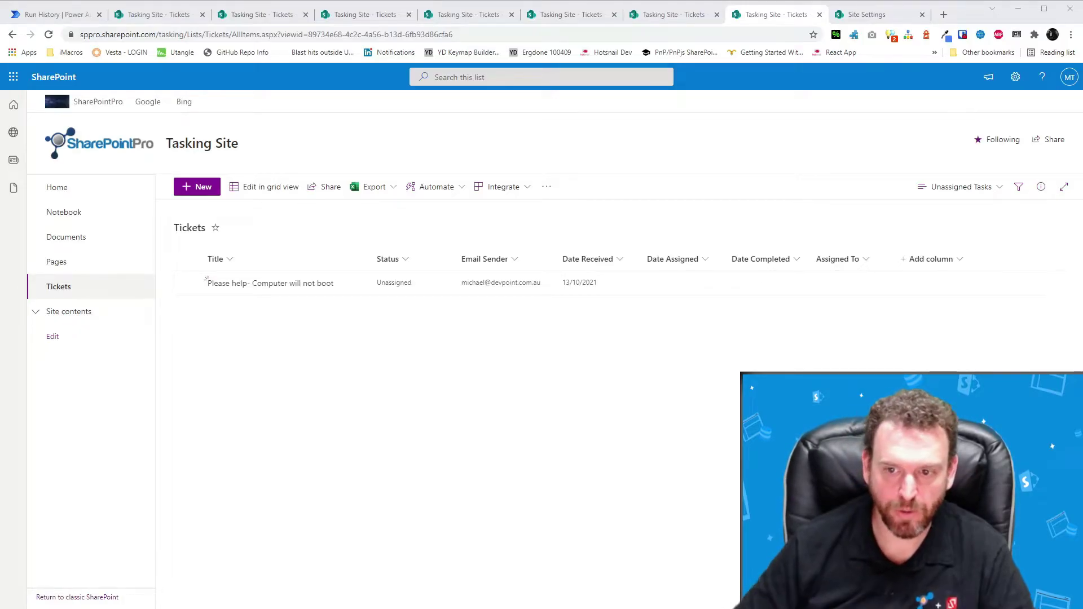
Step: Create a new list view named 'My Tasks'
{"action": "left_click", "coordinate": [999, 187]}
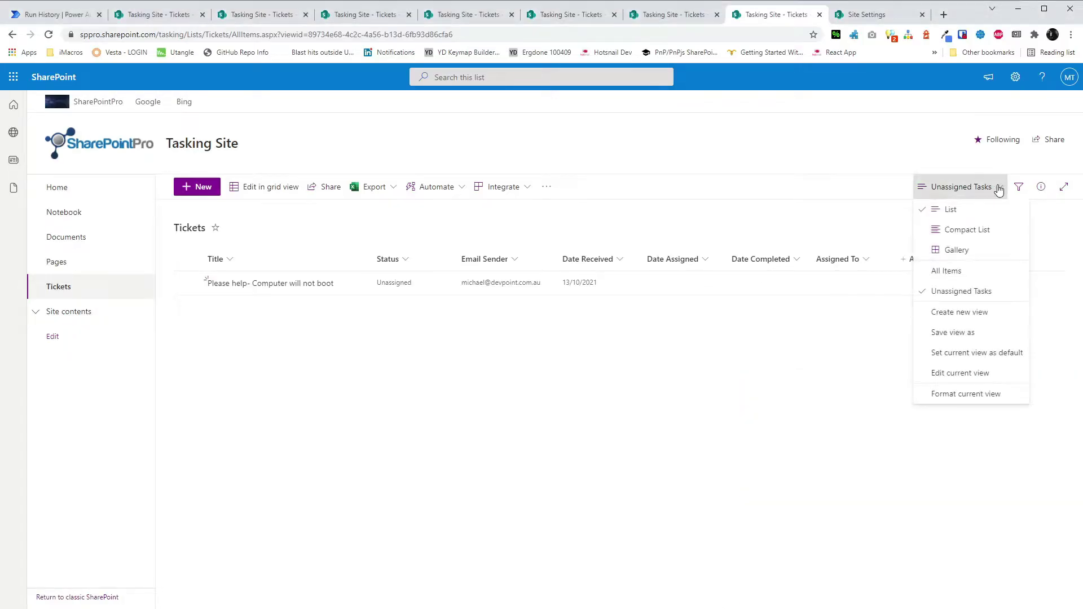
{"action": "left_click", "coordinate": [988, 312]}
{"action": "type", "text": "My Tasks"}
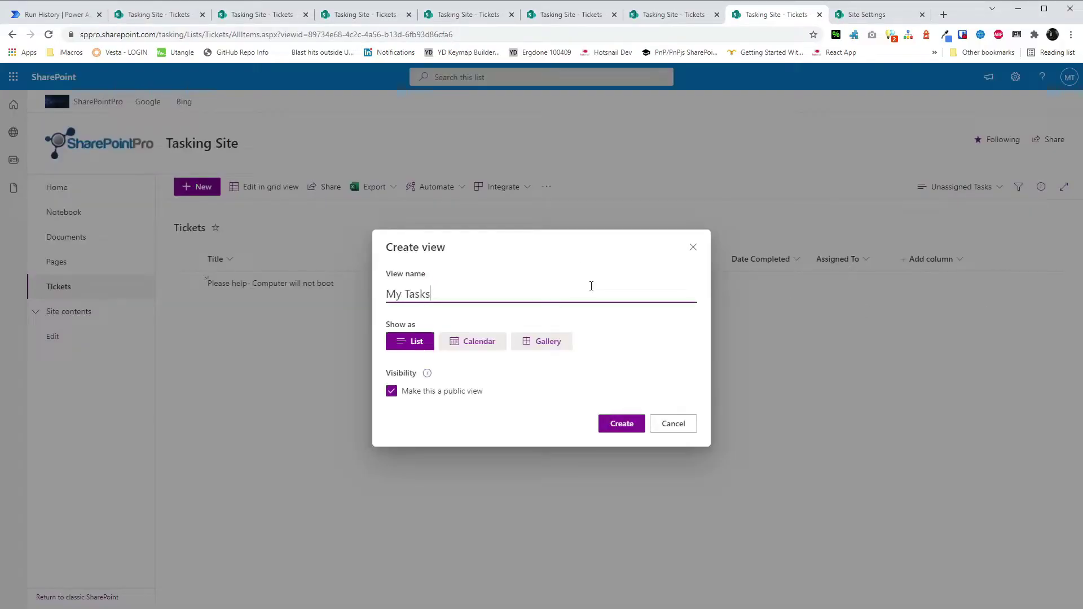
{"action": "left_click", "coordinate": [636, 424]}
Step: Filter the My Tasks view to Assigned To equals [Me] And Status equals Assigned
{"action": "left_click", "coordinate": [975, 185]}
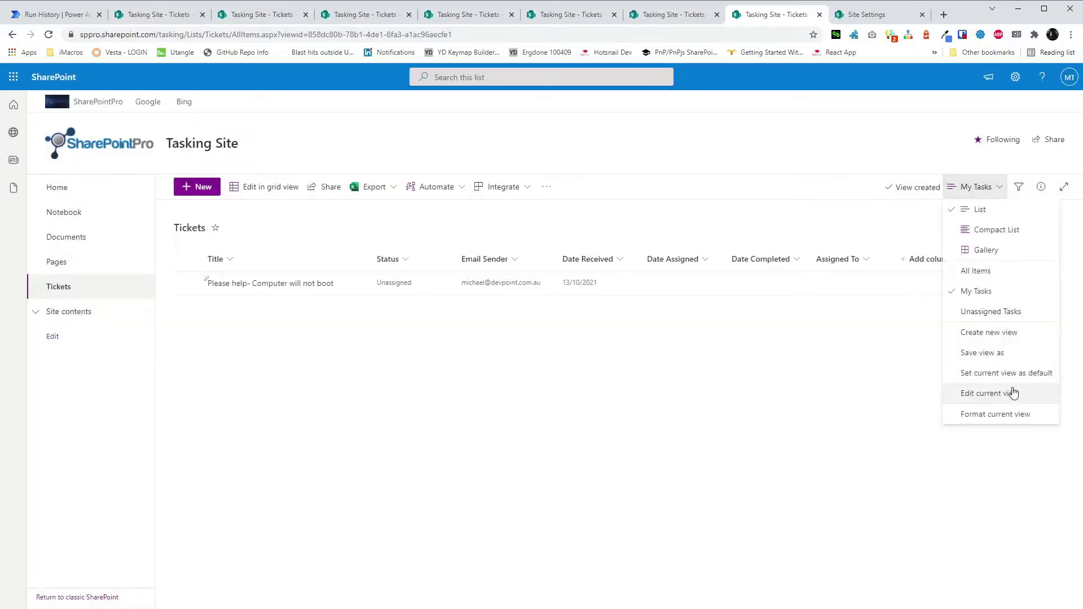
{"action": "left_click", "coordinate": [948, 394]}
{"action": "scroll", "coordinate": [812, 449], "scroll_direction": "down", "scroll_amount": 15}
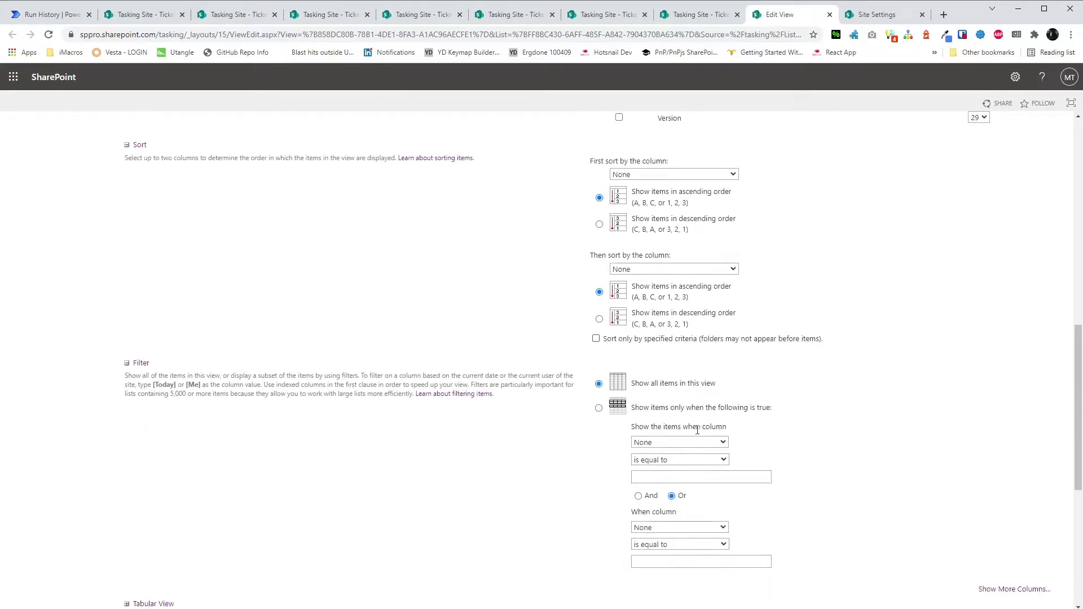
{"action": "left_click", "coordinate": [699, 495]}
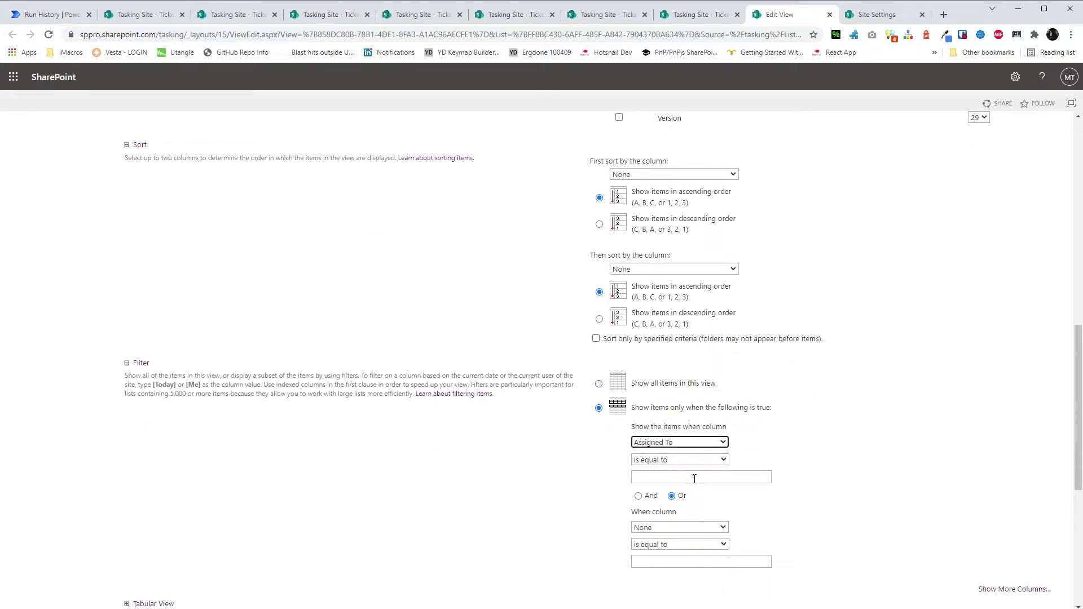
{"action": "left_click", "coordinate": [694, 476]}
{"action": "left_click", "coordinate": [637, 497]}
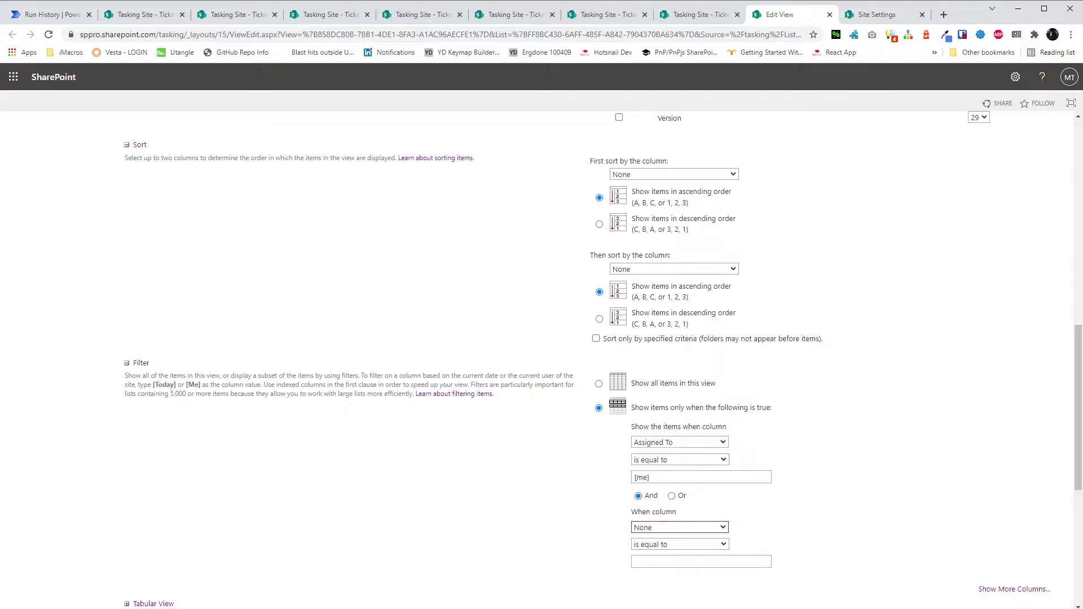
{"action": "left_click", "coordinate": [700, 562]}
{"action": "scroll", "coordinate": [919, 464], "scroll_direction": "down", "scroll_amount": 6}
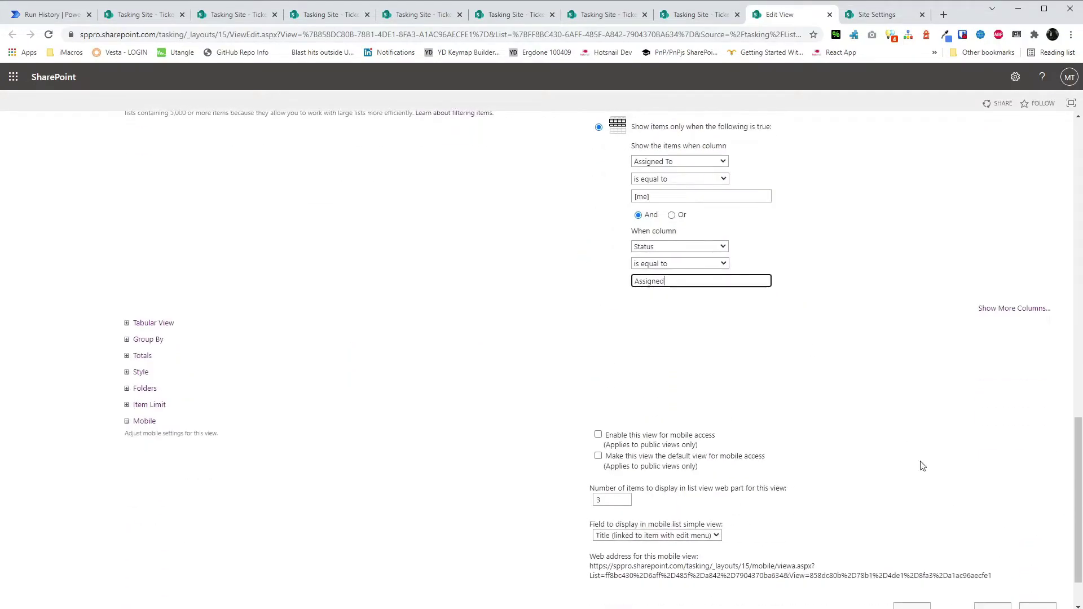
{"action": "left_click", "coordinate": [992, 551]}
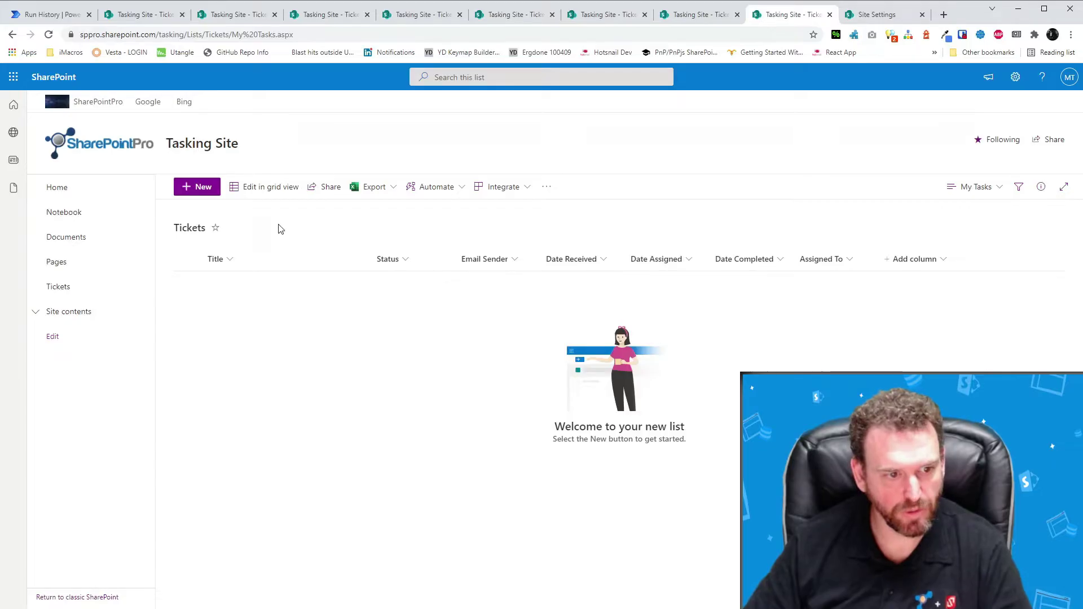
Step: In the Unassigned Tasks view, open the 'Please help- Computer will not boot' ticket for editing
{"action": "left_click", "coordinate": [976, 186]}
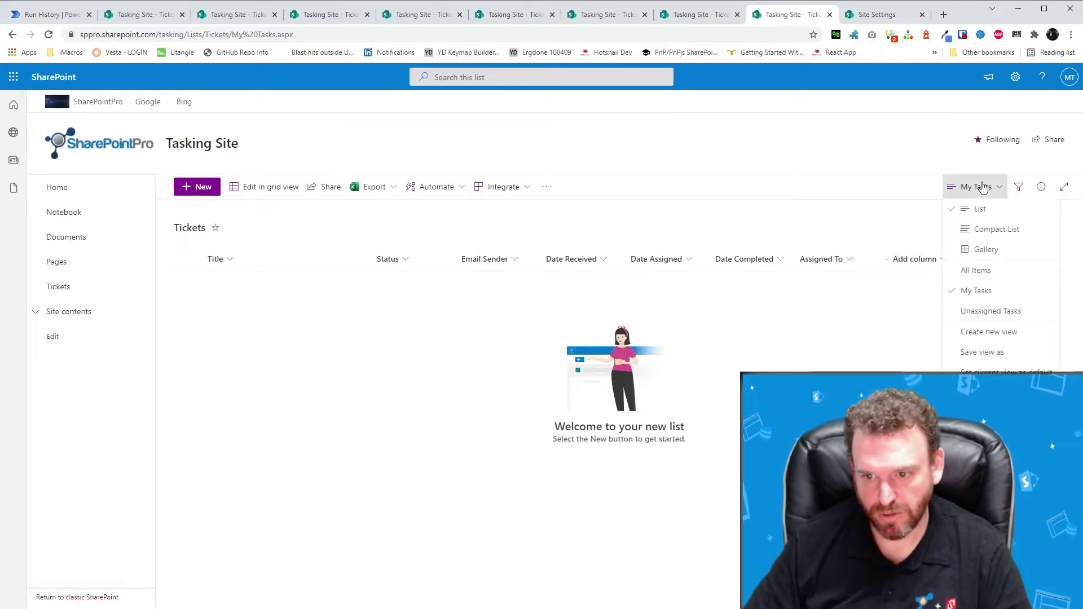
{"action": "left_click", "coordinate": [1002, 310]}
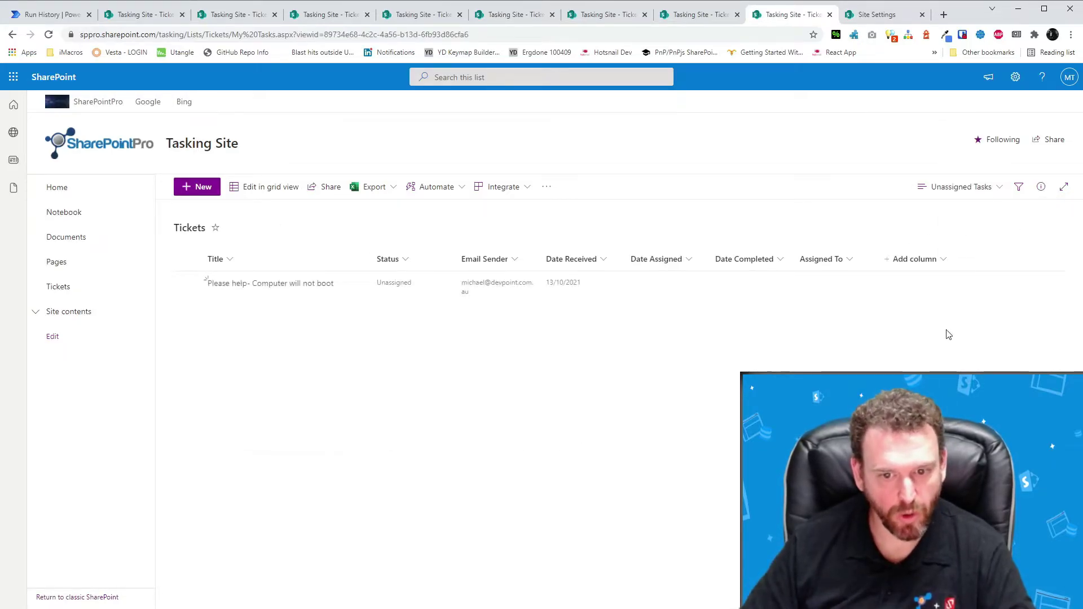
{"action": "left_click", "coordinate": [663, 289]}
{"action": "left_click", "coordinate": [242, 191]}
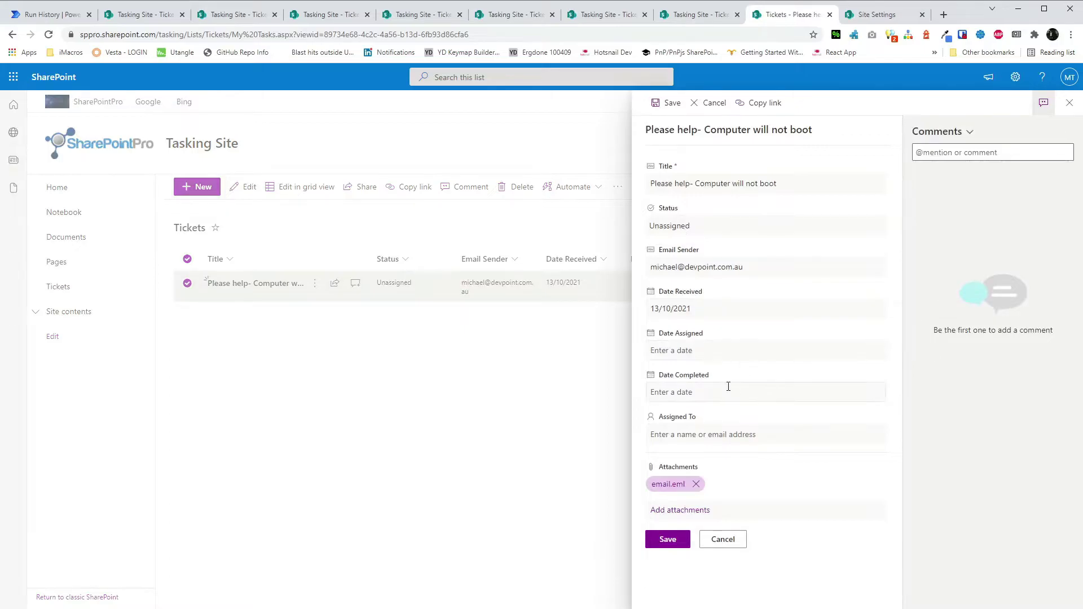
Step: Set Assigned To to a team member, save the ticket, and switch to the My Tasks view
{"action": "left_click", "coordinate": [714, 430]}
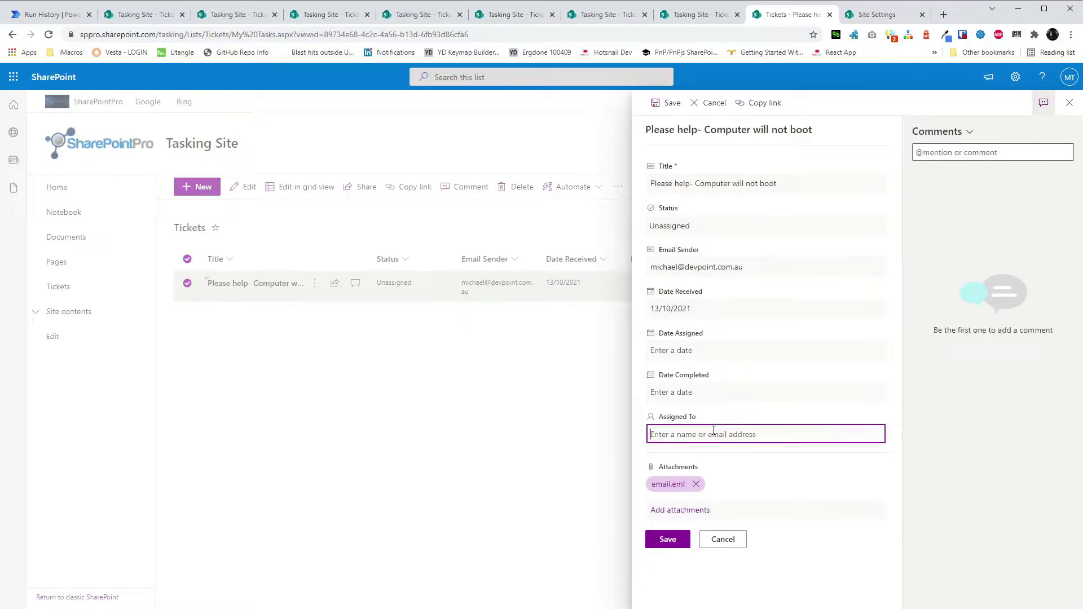
{"action": "type", "text": "Michael"}
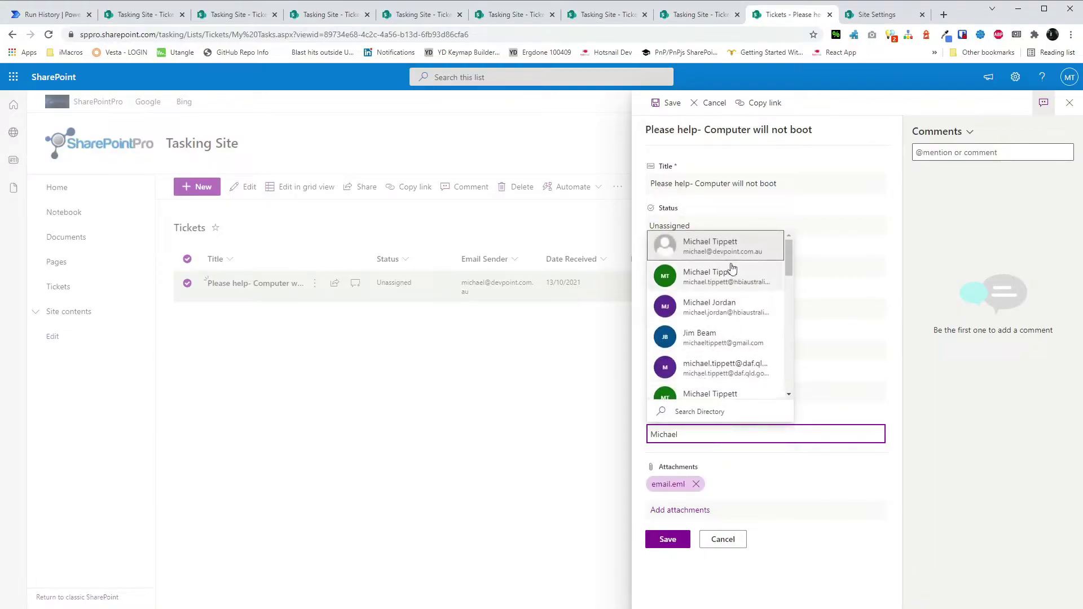
{"action": "left_click", "coordinate": [711, 276]}
{"action": "left_click", "coordinate": [676, 547]}
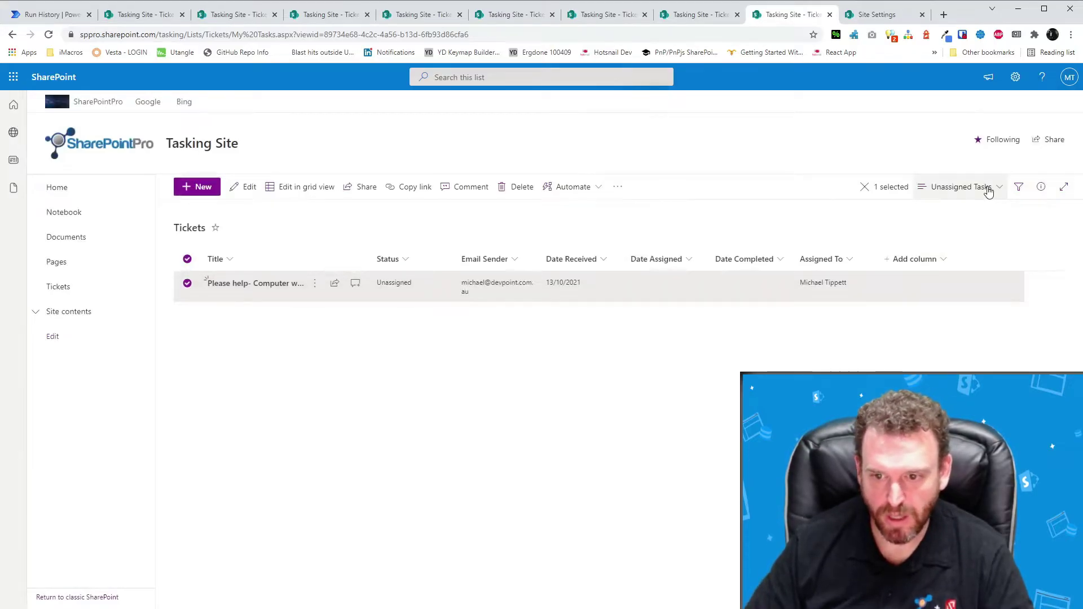
{"action": "left_click", "coordinate": [988, 193]}
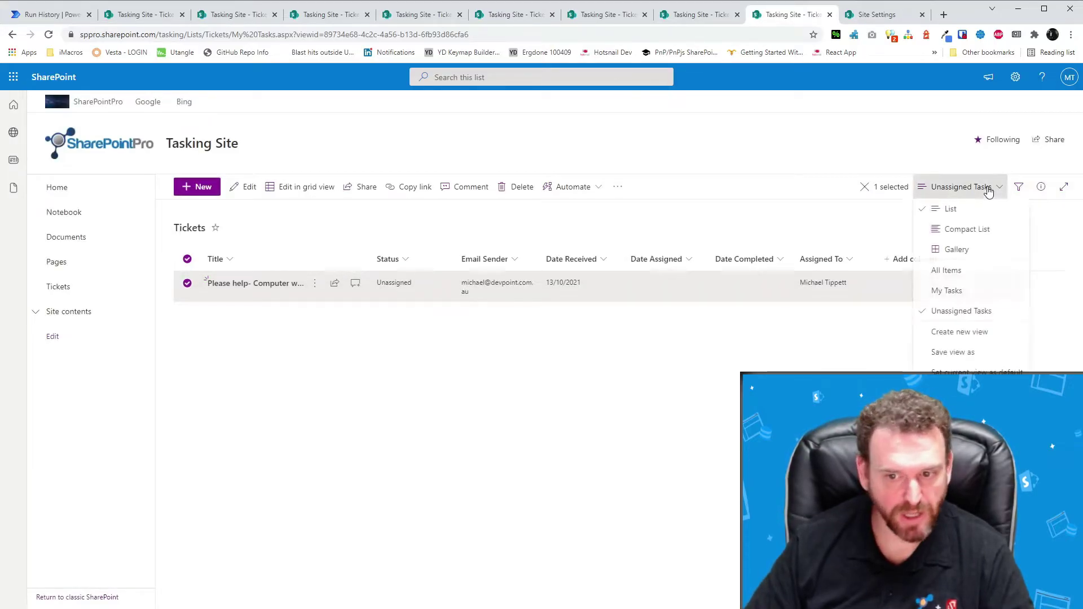
{"action": "left_click", "coordinate": [952, 292]}
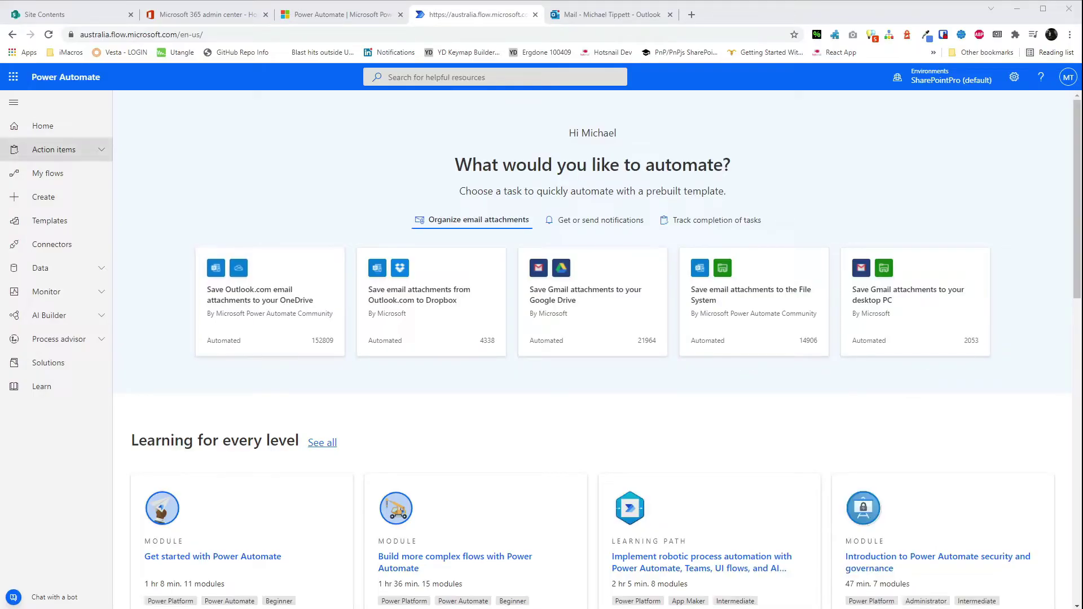
Step: Start a new automated cloud flow named 'Update status'
{"action": "left_click", "coordinate": [55, 179]}
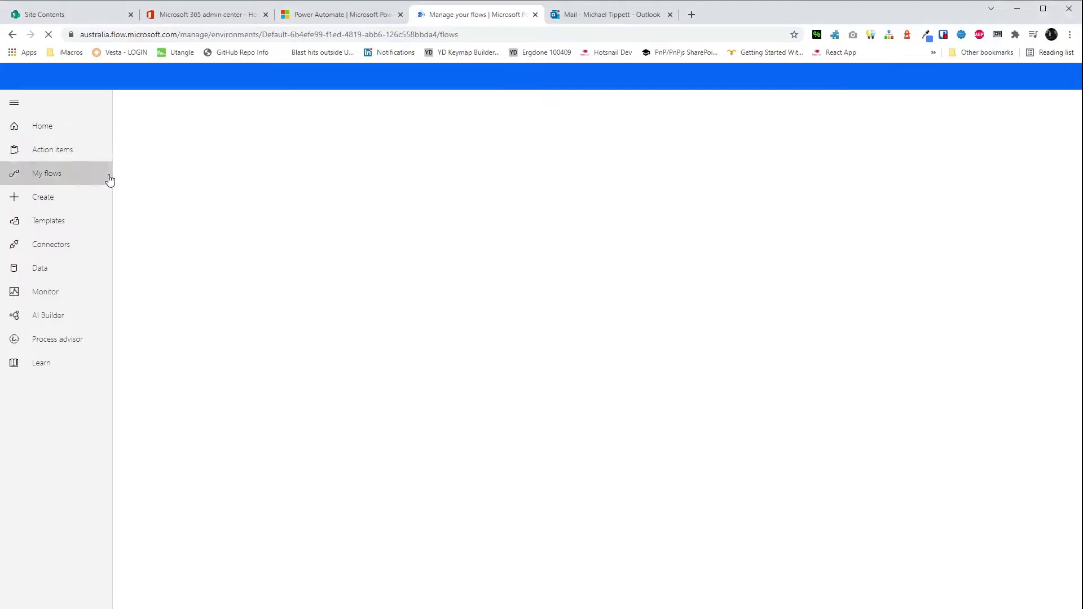
{"action": "left_click", "coordinate": [169, 102]}
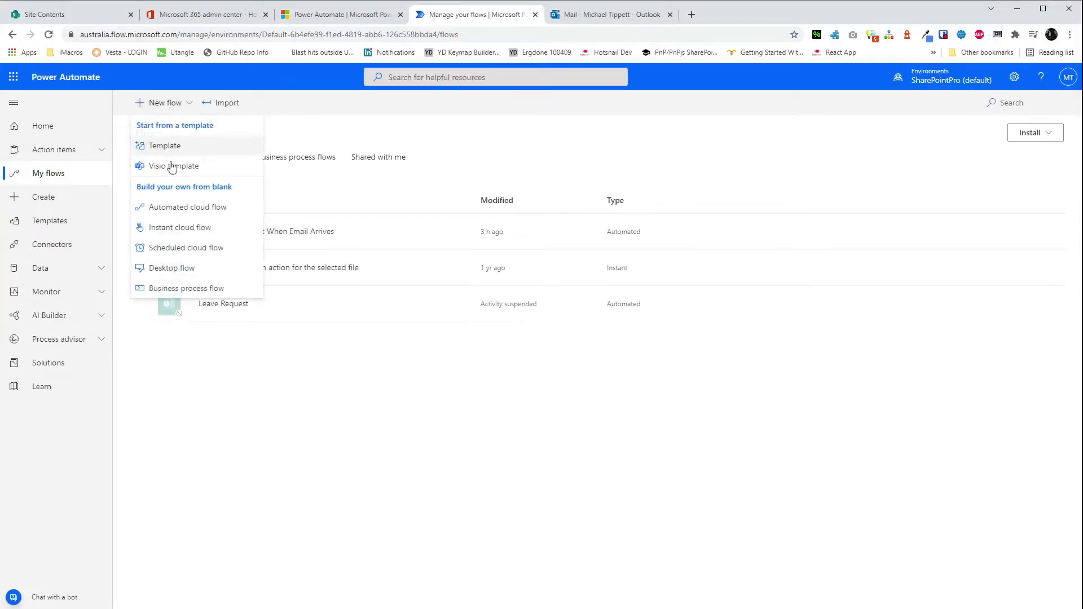
{"action": "left_click", "coordinate": [175, 208]}
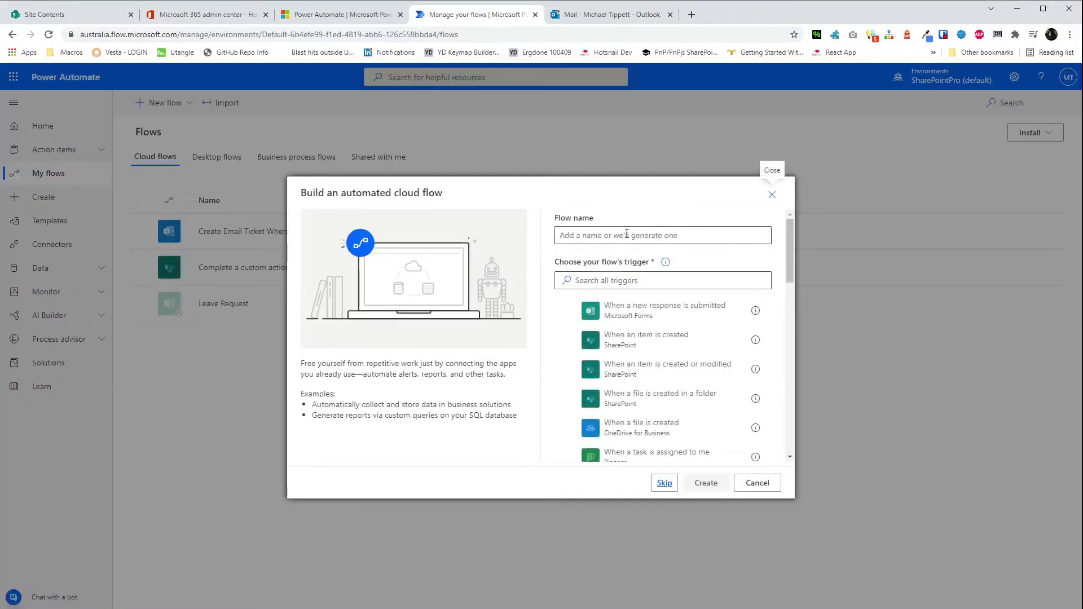
{"action": "left_click", "coordinate": [602, 230]}
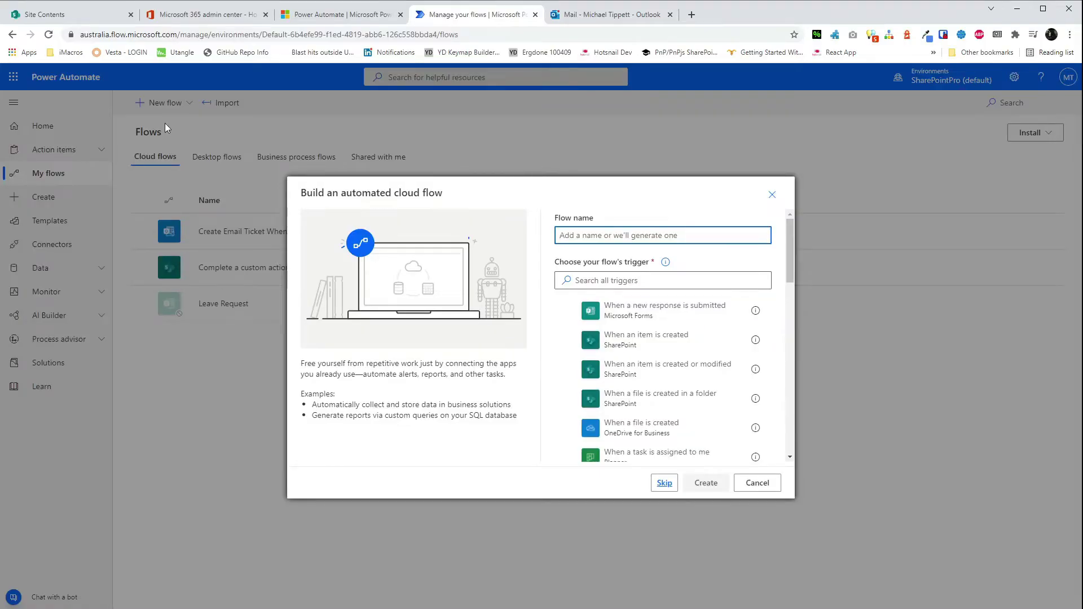
{"action": "type", "text": "Update"}
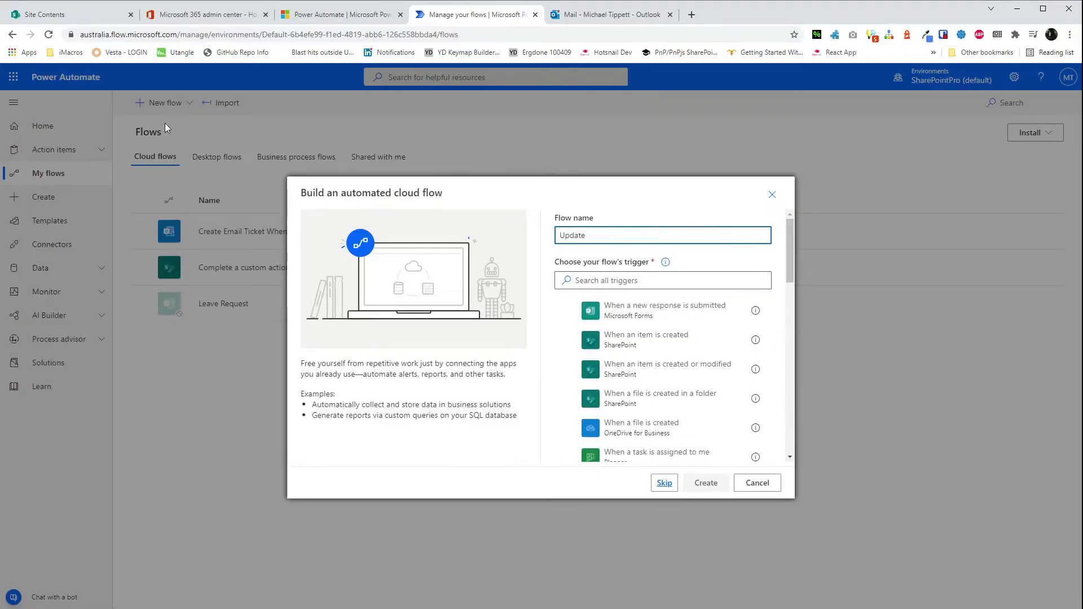
{"action": "type", "text": " status"}
{"action": "key", "text": "Tab"}
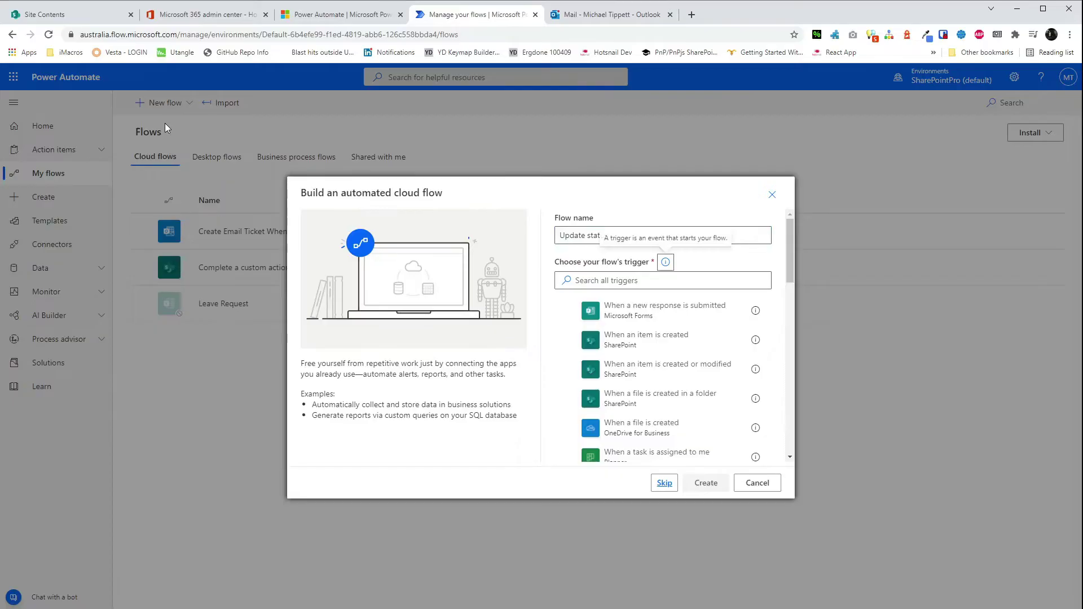
Step: Choose the SharePoint 'When an item is created or modified' trigger and create the flow
{"action": "left_click", "coordinate": [686, 280]}
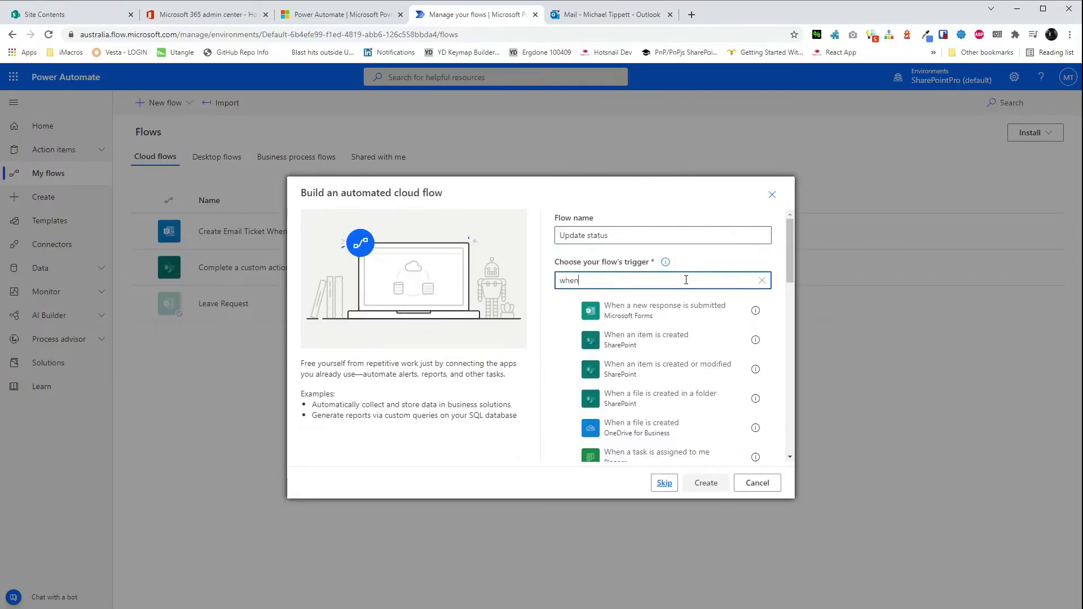
{"action": "type", "text": "when item is created or mod"}
{"action": "left_click", "coordinate": [687, 312]}
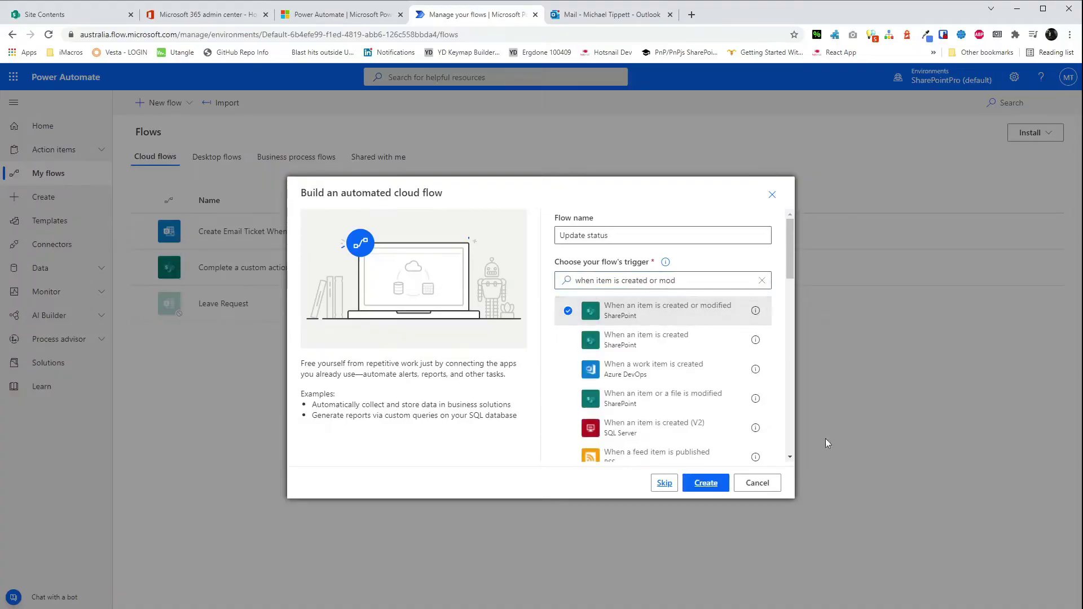
{"action": "left_click", "coordinate": [707, 483]}
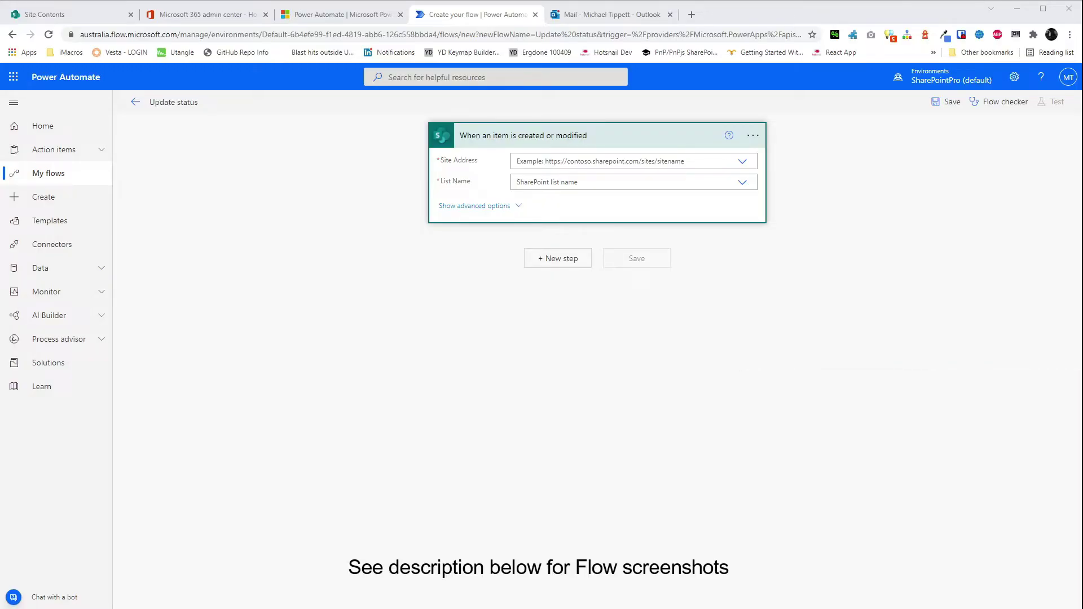
Step: Set the trigger's Site Address to Tasking Site
{"action": "left_click", "coordinate": [653, 165]}
{"action": "type", "text": "t"}
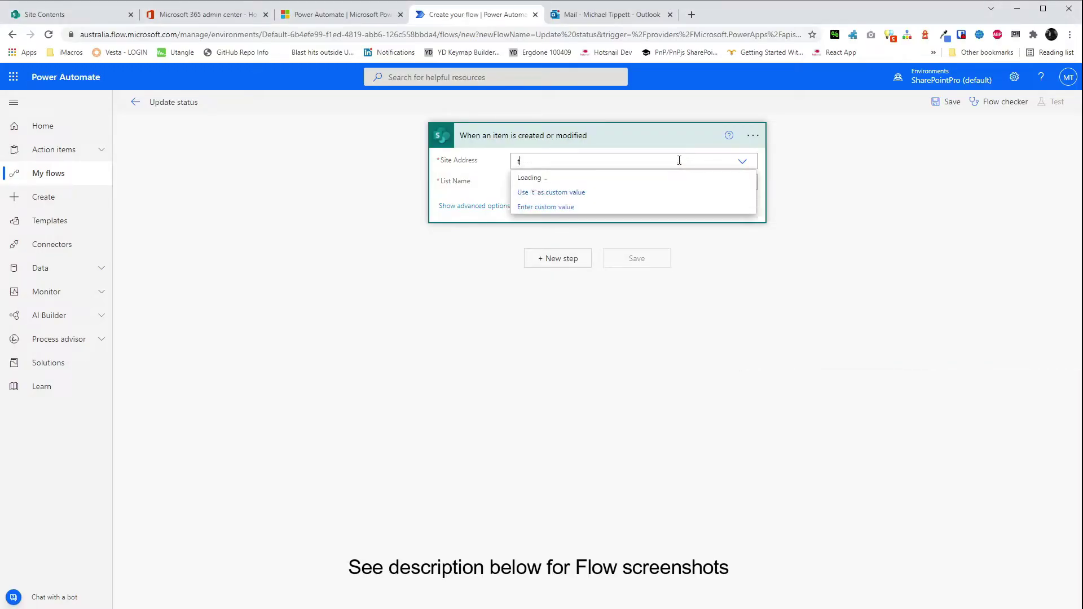
{"action": "type", "text": "icket"}
{"action": "key", "text": "BackSpace"}
{"action": "key", "text": "BackSpace"}
{"action": "key", "text": "BackSpace"}
{"action": "key", "text": "BackSpace"}
{"action": "key", "text": "BackSpace"}
{"action": "type", "text": "ask"}
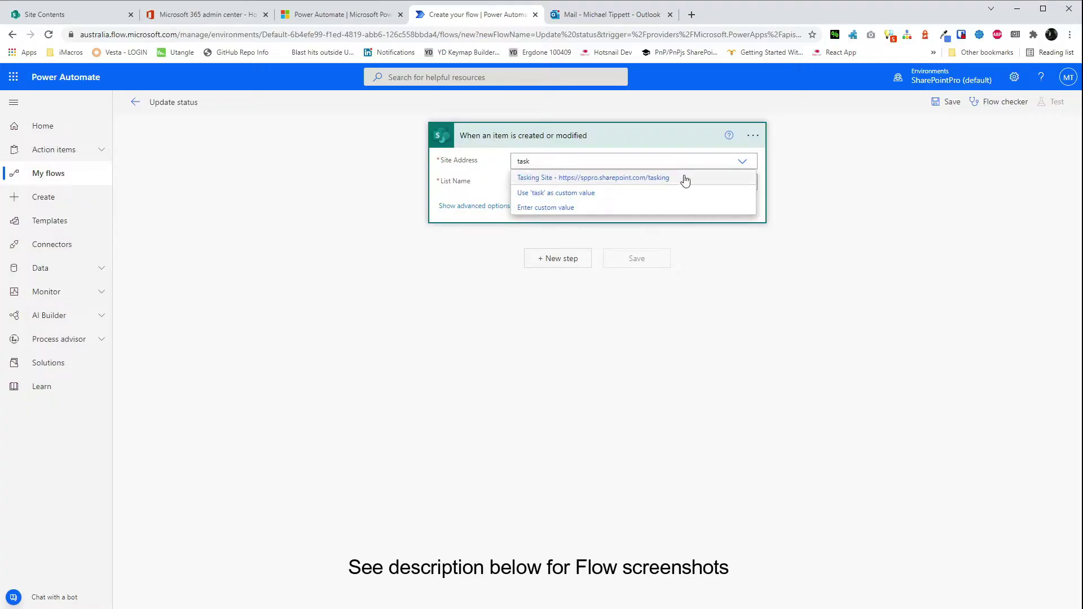
{"action": "left_click", "coordinate": [620, 178]}
{"action": "left_click", "coordinate": [636, 181]}
Step: Select the trigger's list and add a Control Condition step after it
{"action": "left_click", "coordinate": [638, 198]}
{"action": "left_click", "coordinate": [582, 259]}
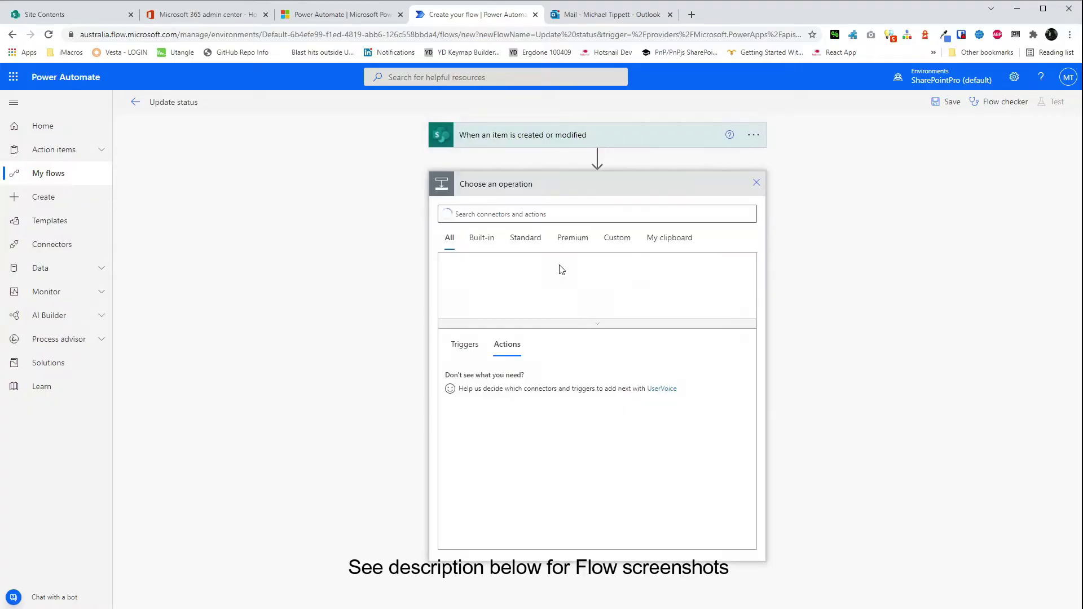
{"action": "type", "text": "condition"}
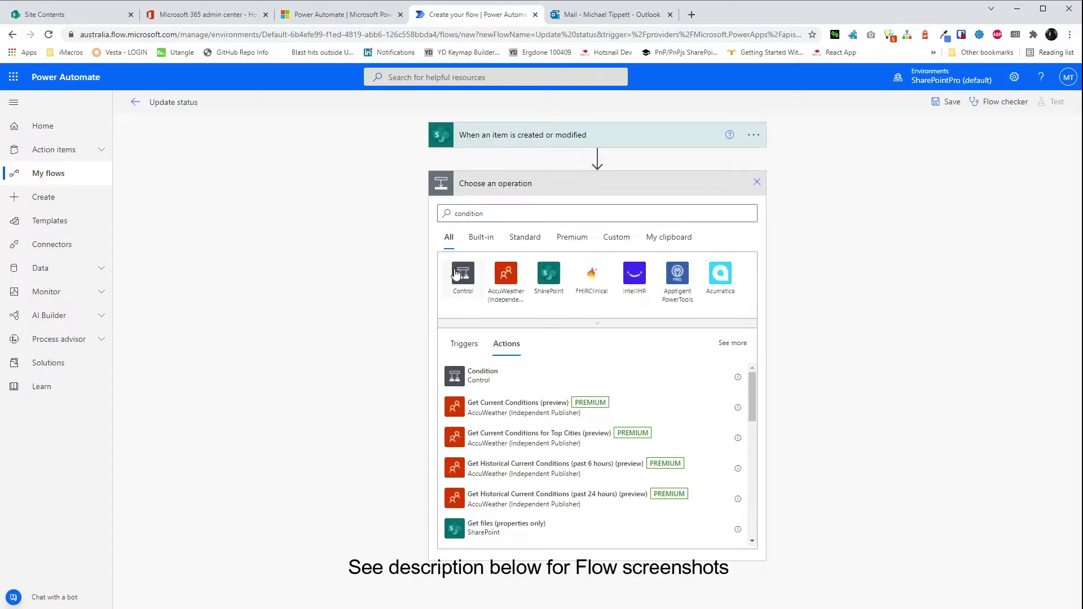
{"action": "left_click", "coordinate": [455, 273]}
{"action": "left_click", "coordinate": [483, 269]}
Step: Set the first condition row to Assigned To is not equal to the null expression
{"action": "left_click", "coordinate": [479, 219]}
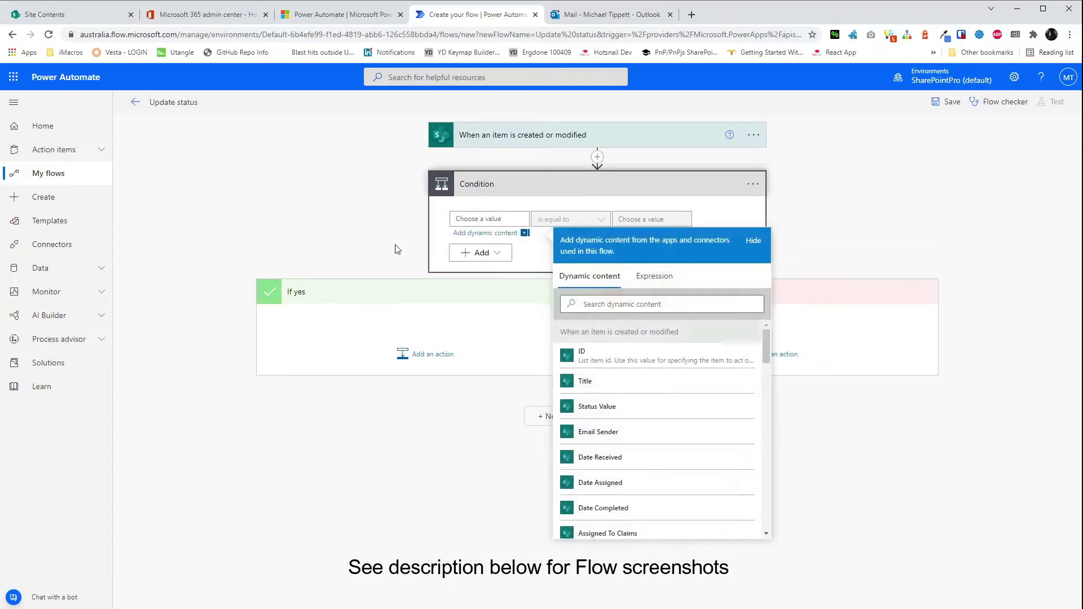
{"action": "left_click", "coordinate": [622, 304]}
{"action": "type", "text": "assign"}
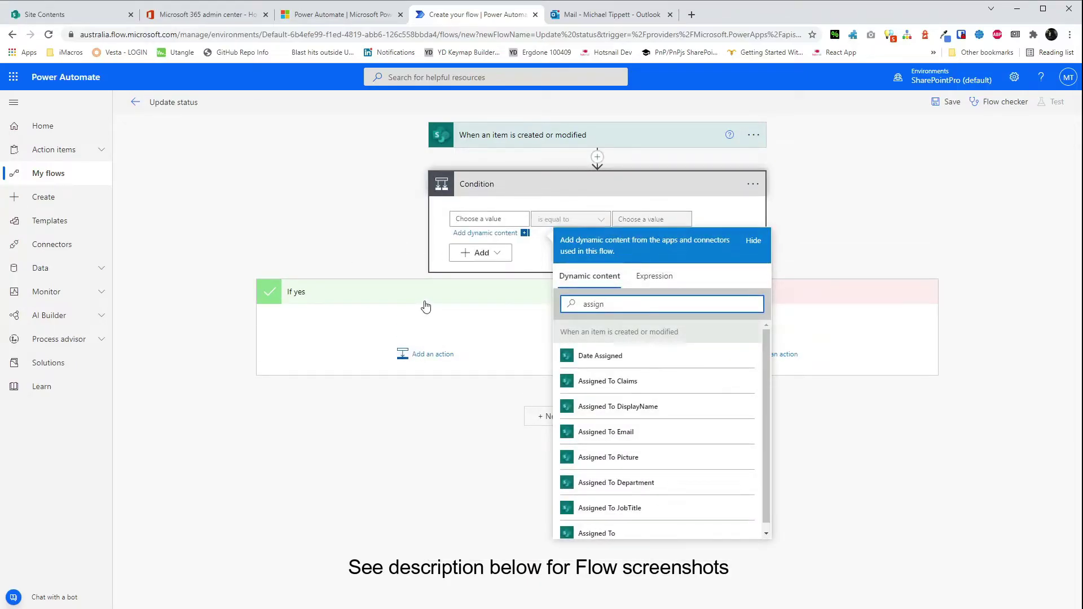
{"action": "left_click", "coordinate": [598, 534]}
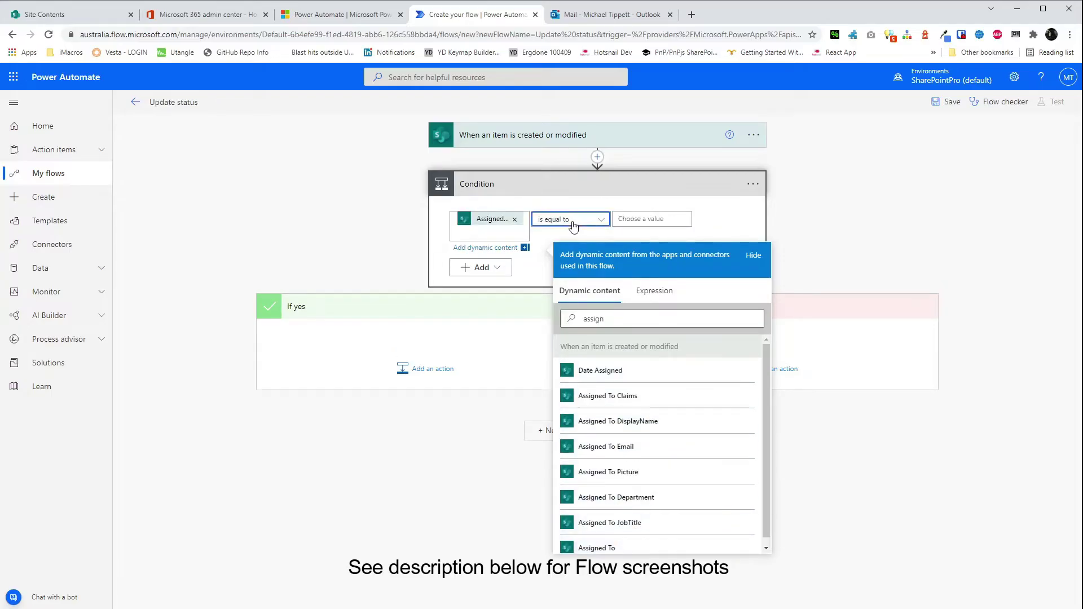
{"action": "left_click", "coordinate": [569, 220]}
{"action": "left_click", "coordinate": [576, 298]}
{"action": "left_click", "coordinate": [761, 304]}
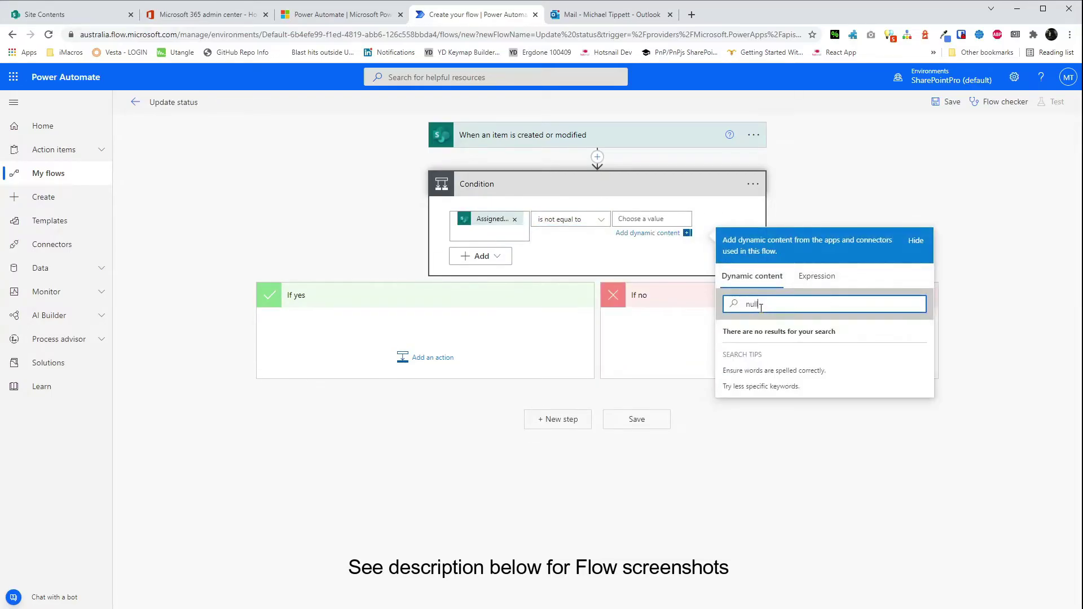
{"action": "left_click", "coordinate": [816, 276]}
{"action": "type", "text": "null"}
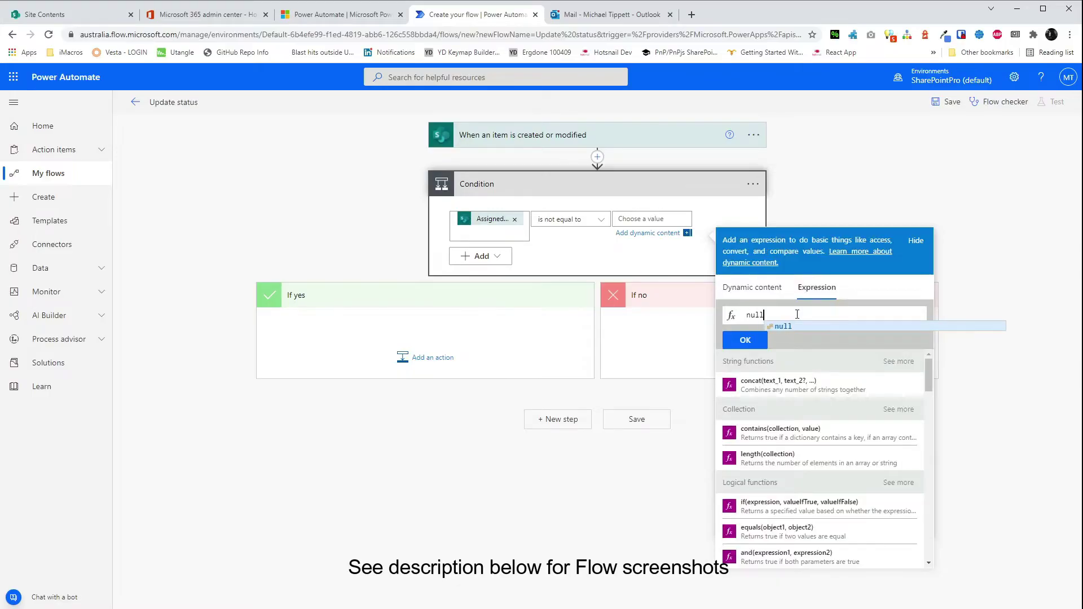
{"action": "left_click", "coordinate": [744, 340]}
Step: Add a second condition row: Status Value is equal to Unassigned
{"action": "left_click", "coordinate": [482, 257]}
{"action": "left_click", "coordinate": [482, 276]}
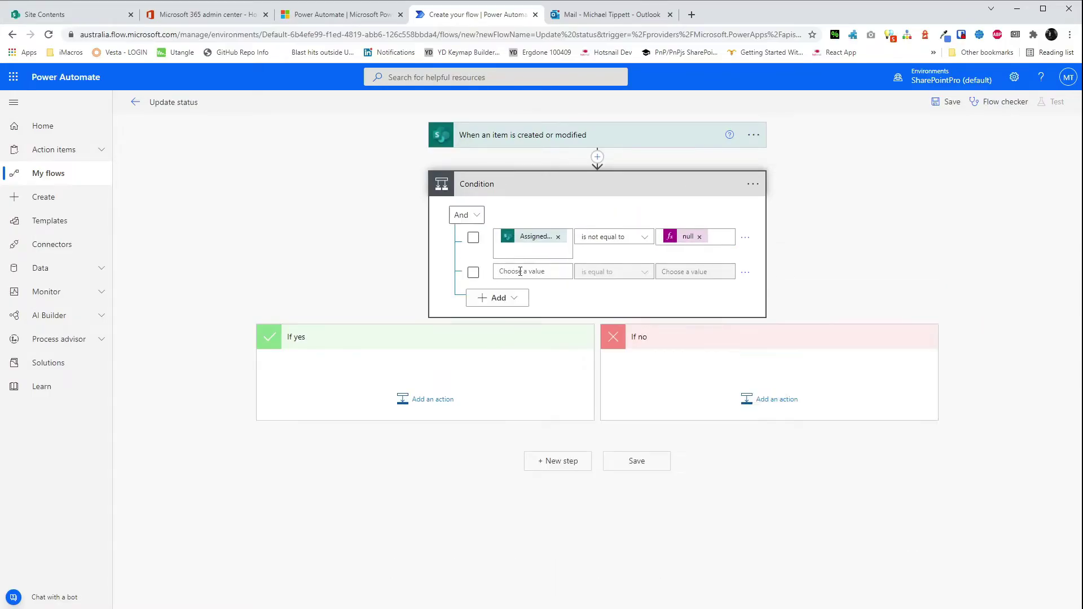
{"action": "left_click", "coordinate": [525, 271]}
{"action": "type", "text": "stat"}
{"action": "left_click", "coordinate": [731, 408]}
{"action": "left_click", "coordinate": [614, 272]}
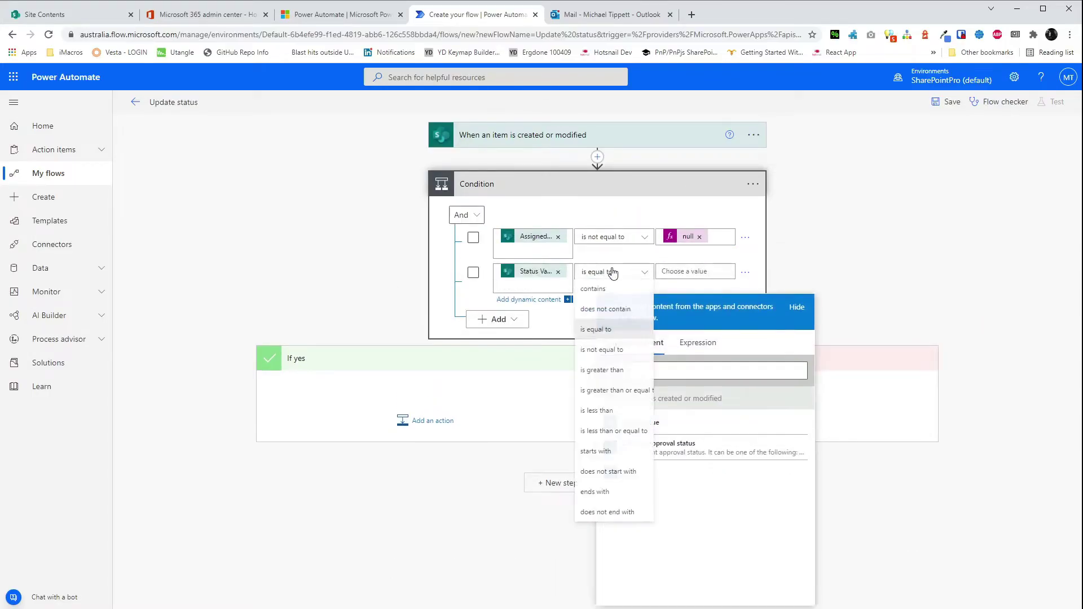
{"action": "left_click", "coordinate": [615, 332]}
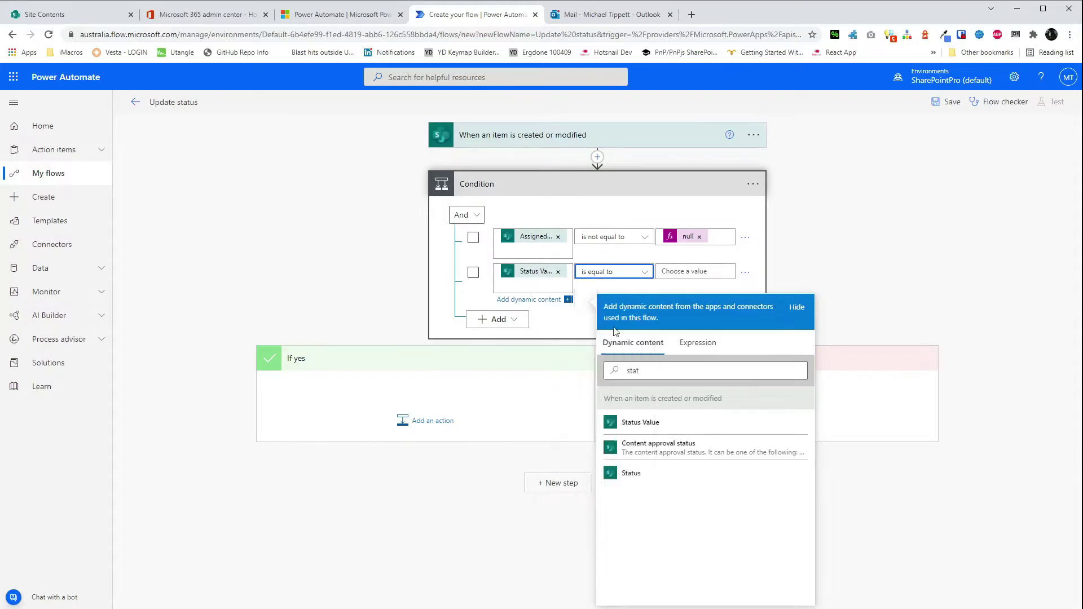
{"action": "left_click", "coordinate": [694, 271]}
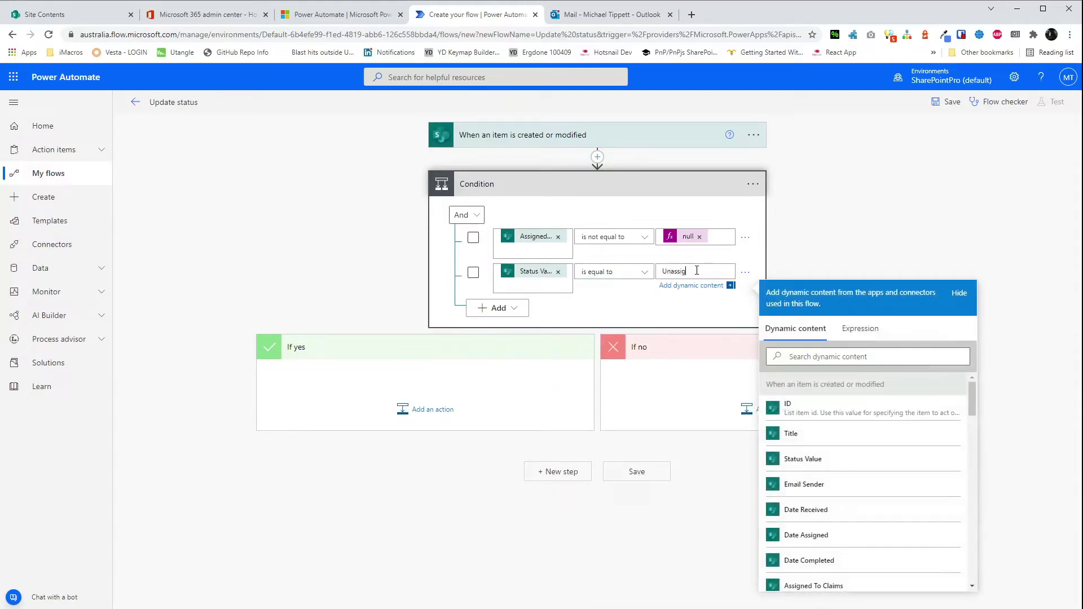
{"action": "left_click", "coordinate": [419, 412]}
Step: Add a SharePoint Update item action in If yes for the Tasking Site Tickets list
{"action": "left_click", "coordinate": [403, 422]}
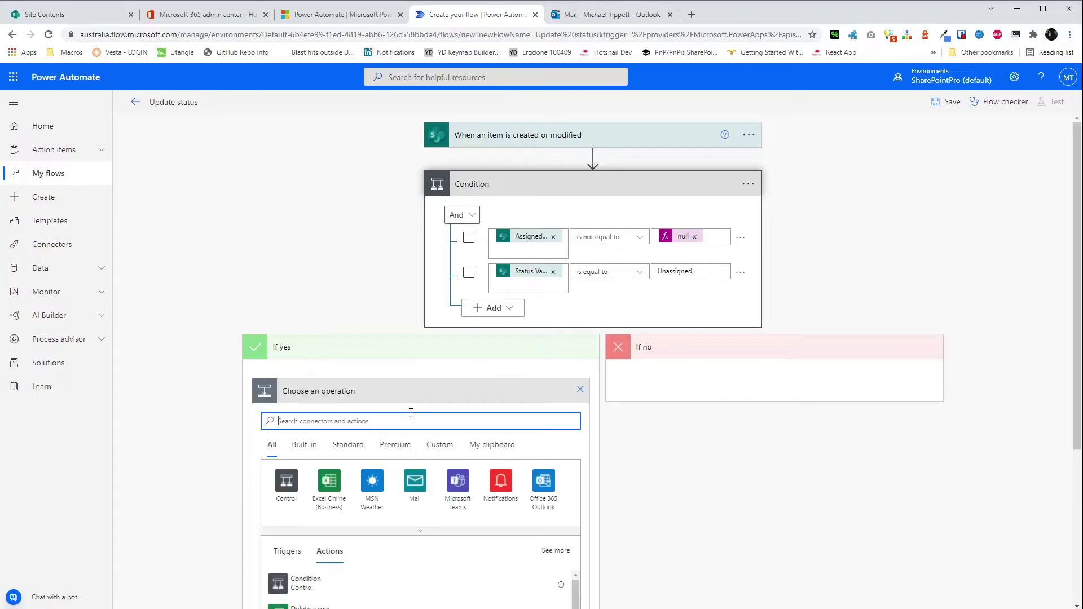
{"action": "type", "text": "update"}
{"action": "scroll", "coordinate": [431, 445], "scroll_direction": "down", "scroll_amount": 2}
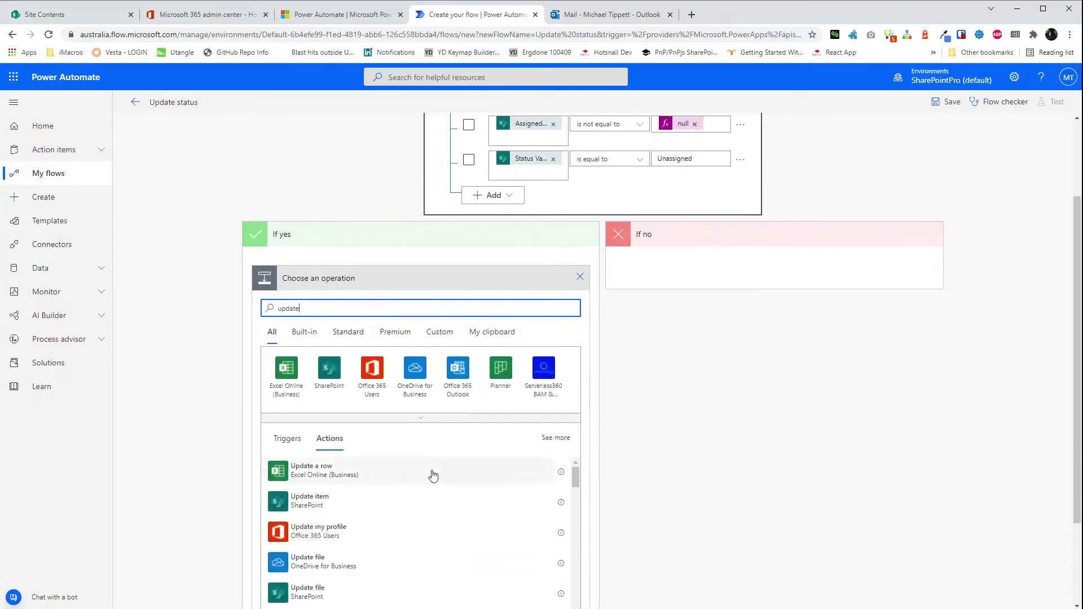
{"action": "left_click", "coordinate": [310, 501]}
{"action": "left_click", "coordinate": [443, 416]}
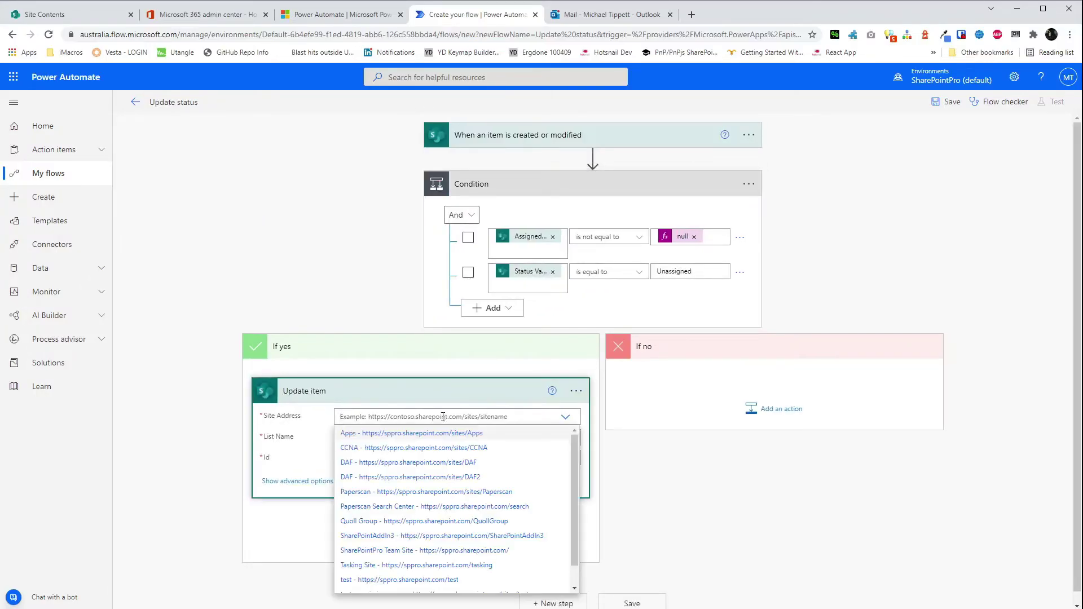
{"action": "type", "text": "task"}
{"action": "left_click", "coordinate": [422, 438]}
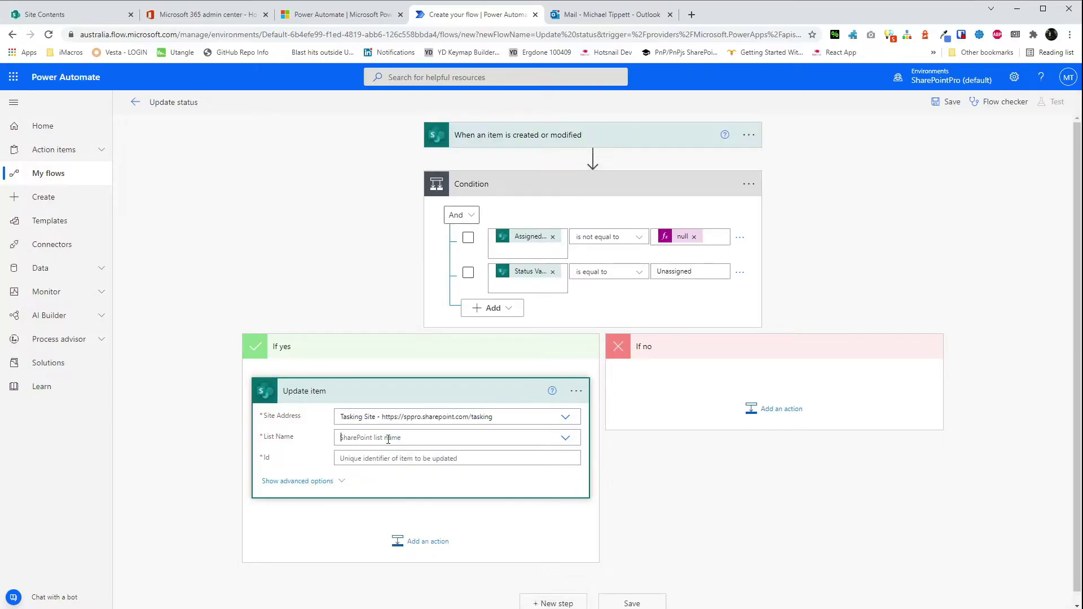
{"action": "left_click", "coordinate": [387, 437]}
{"action": "left_click", "coordinate": [386, 452]}
Step: Fill Update item's Id and Title with the triggering item's ID and Title
{"action": "left_click", "coordinate": [404, 458]}
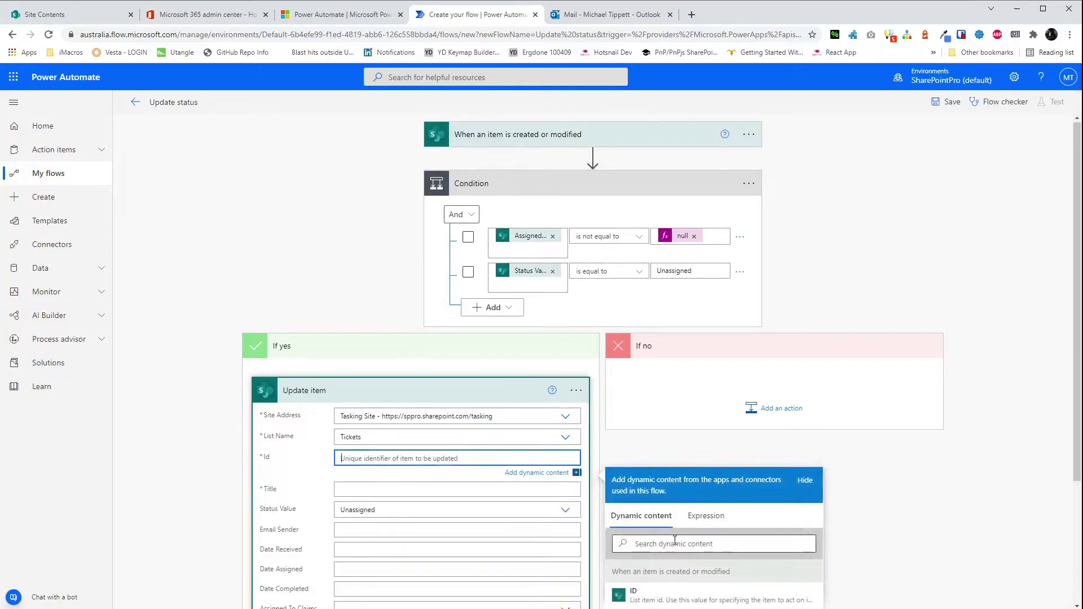
{"action": "scroll", "coordinate": [733, 507], "scroll_direction": "down", "scroll_amount": 3}
{"action": "left_click", "coordinate": [737, 432]}
{"action": "key", "text": "Tab"}
{"action": "left_click", "coordinate": [676, 411]}
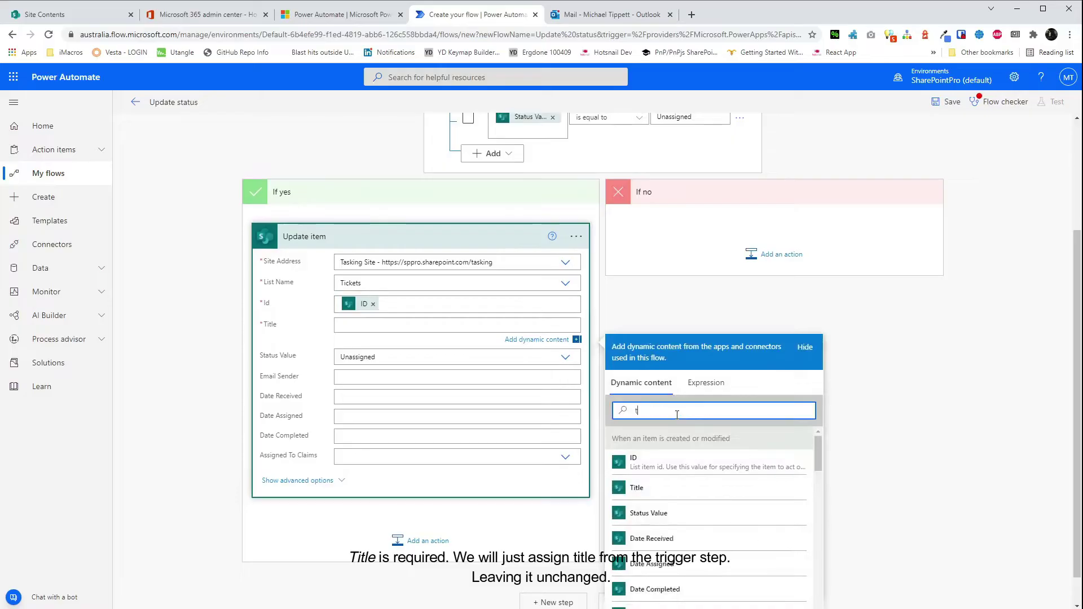
{"action": "type", "text": "title"}
{"action": "left_click", "coordinate": [687, 466]}
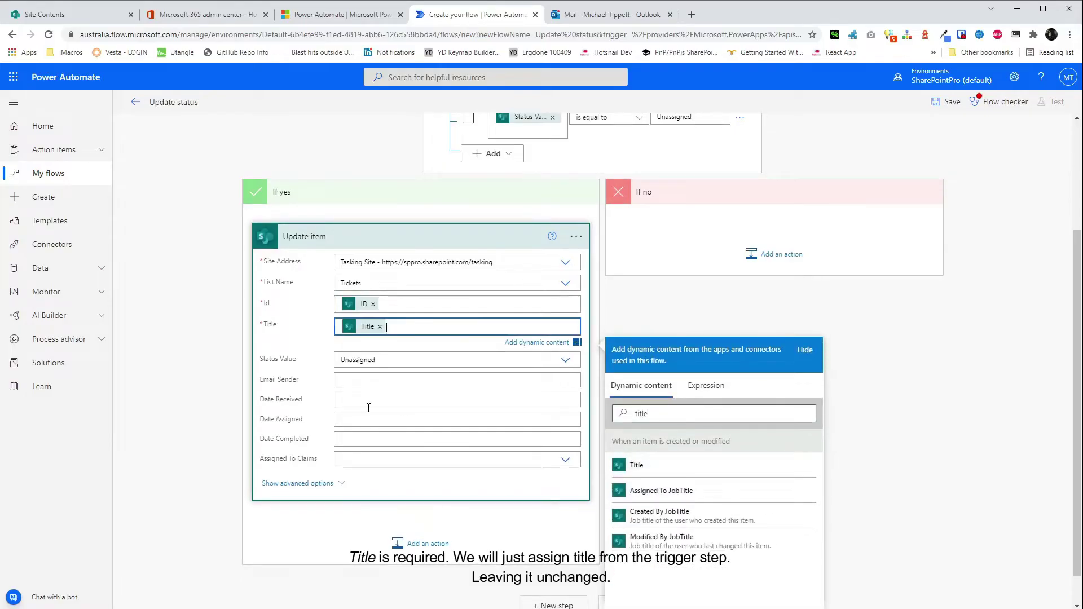
Step: Set Status Value to Assigned and Date Assigned to the utcNow() expression
{"action": "left_click", "coordinate": [387, 359]}
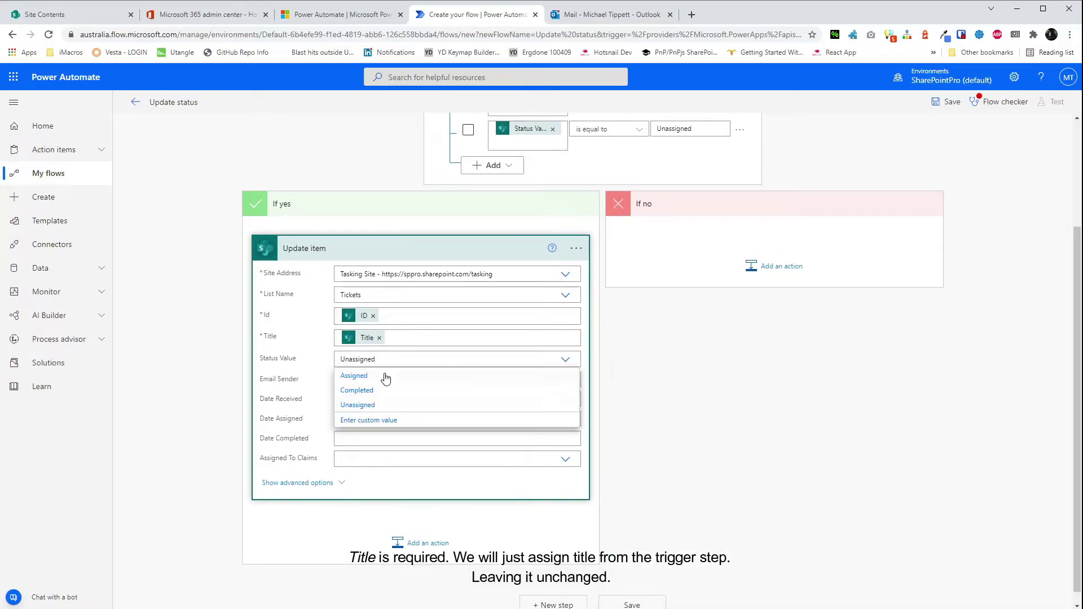
{"action": "left_click", "coordinate": [378, 375]}
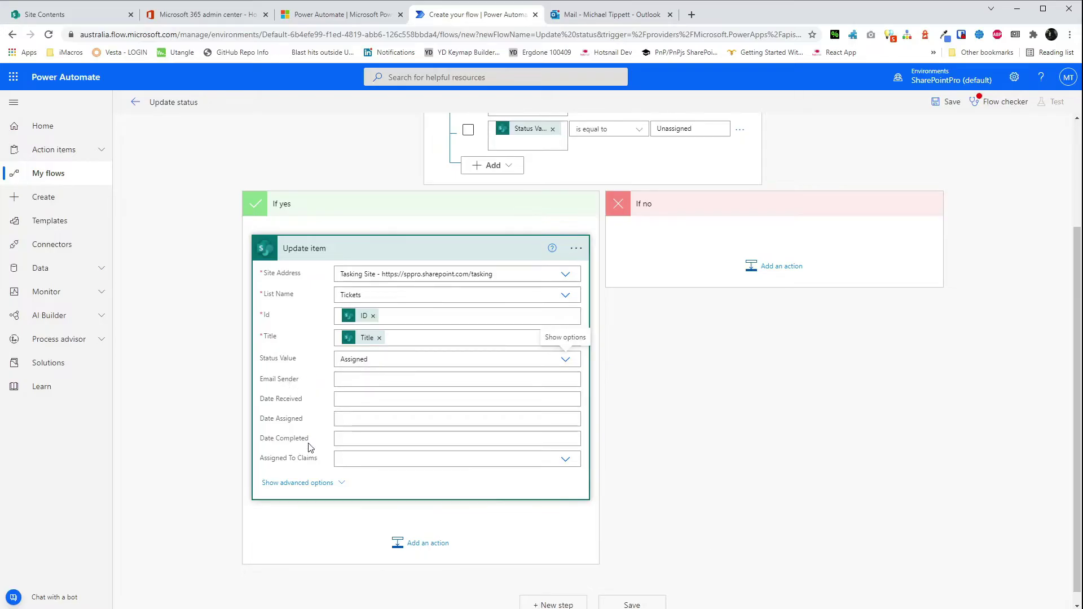
{"action": "left_click", "coordinate": [349, 418]}
{"action": "left_click", "coordinate": [706, 478]}
{"action": "type", "text": "utcNow()"}
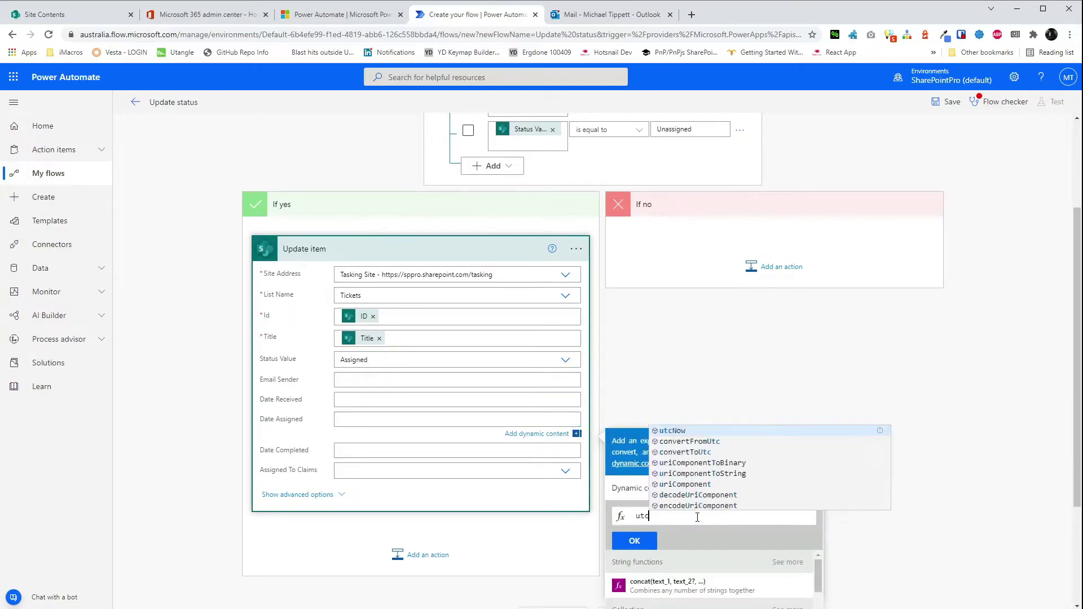
{"action": "left_click", "coordinate": [634, 541]}
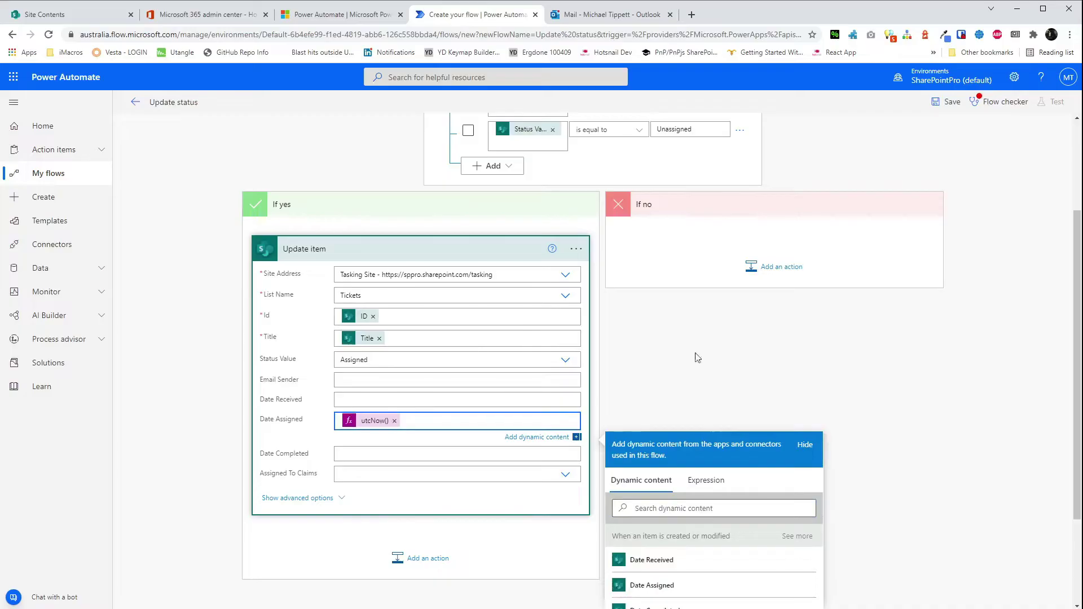
{"action": "left_click", "coordinate": [631, 472]}
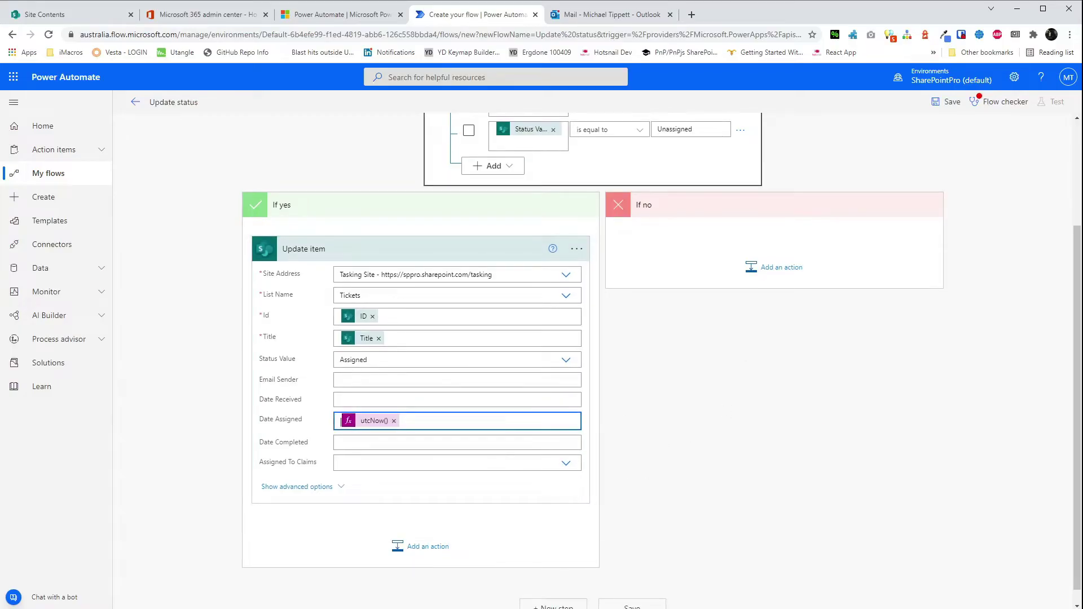
{"action": "scroll", "coordinate": [593, 338], "scroll_direction": "down", "scroll_amount": 1}
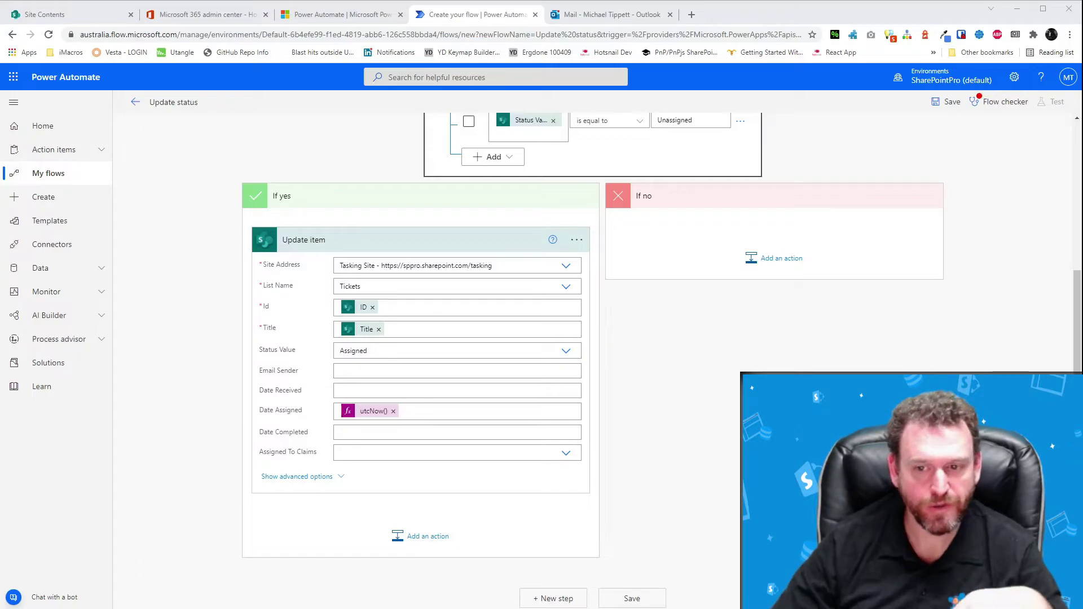
{"action": "left_click", "coordinate": [1000, 101]}
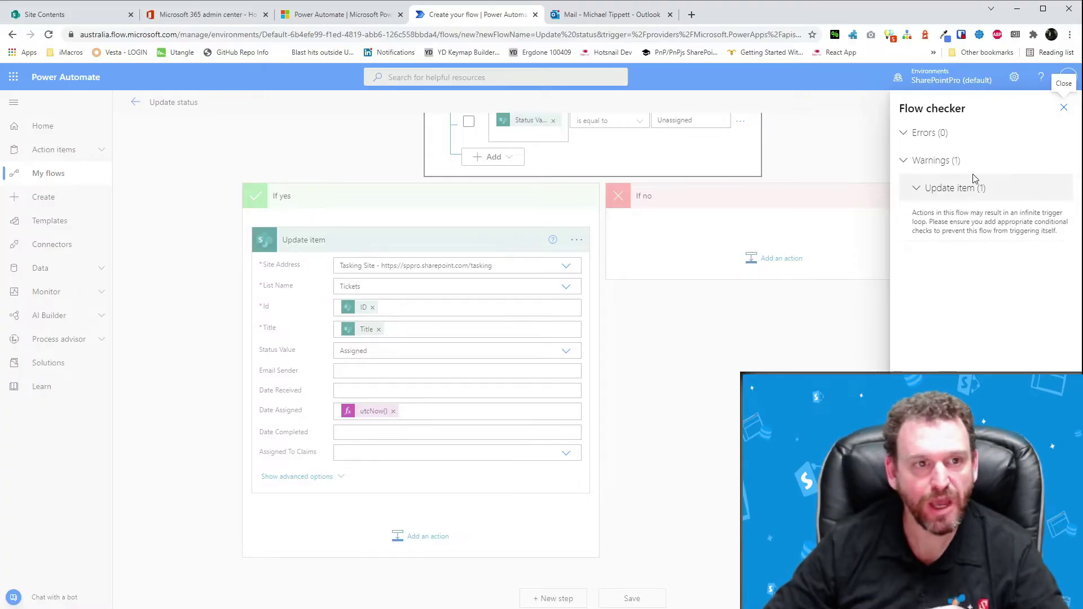
{"action": "left_click", "coordinate": [728, 350]}
{"action": "scroll", "coordinate": [727, 349], "scroll_direction": "up", "scroll_amount": 3}
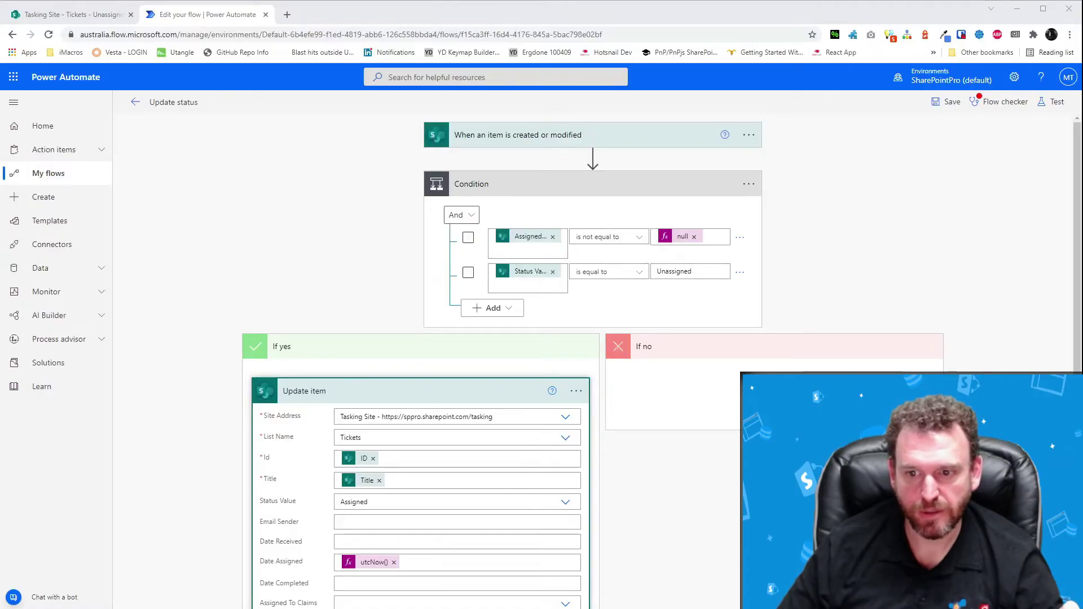
Step: Start a manual test of the Update status flow
{"action": "left_click", "coordinate": [1051, 102]}
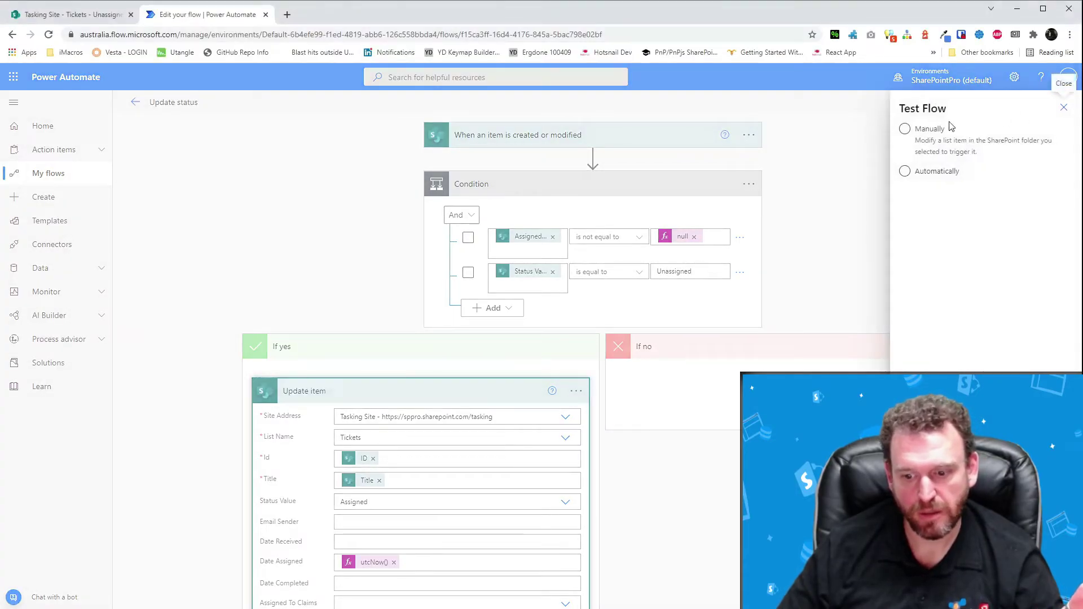
{"action": "left_click", "coordinate": [929, 129]}
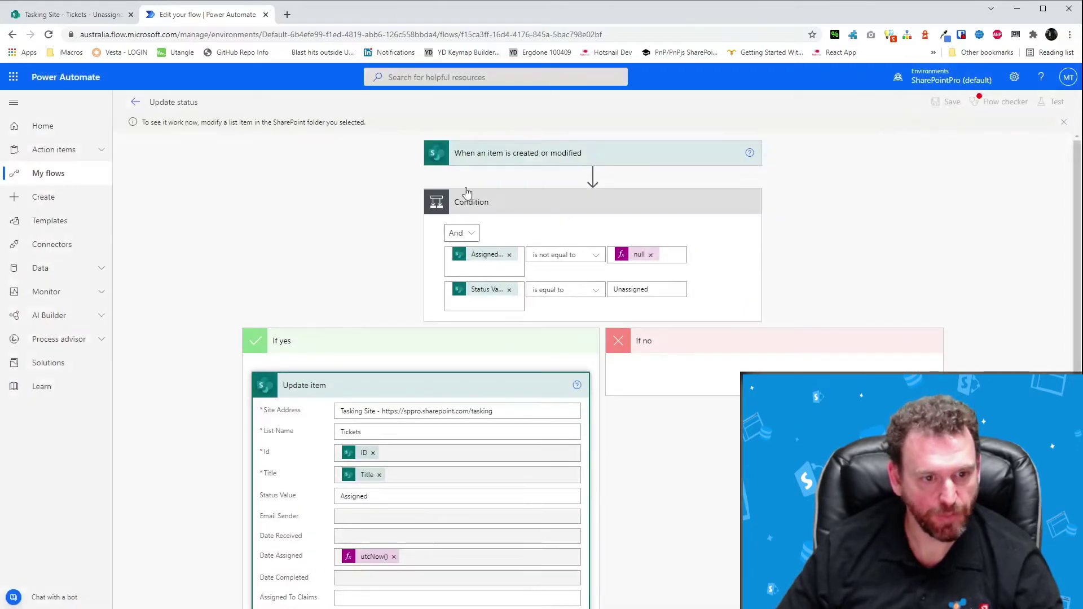
Step: In SharePoint, open the 'Please help- Computer will not boot' ticket and enter a team member under Assigned To
{"action": "left_click", "coordinate": [71, 15]}
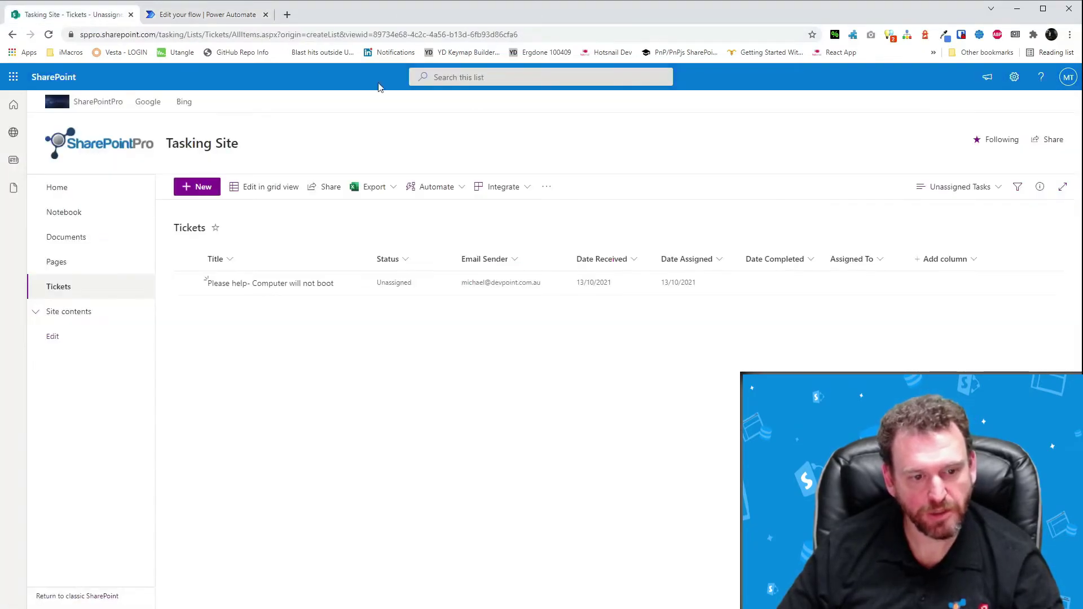
{"action": "double_click", "coordinate": [418, 287]}
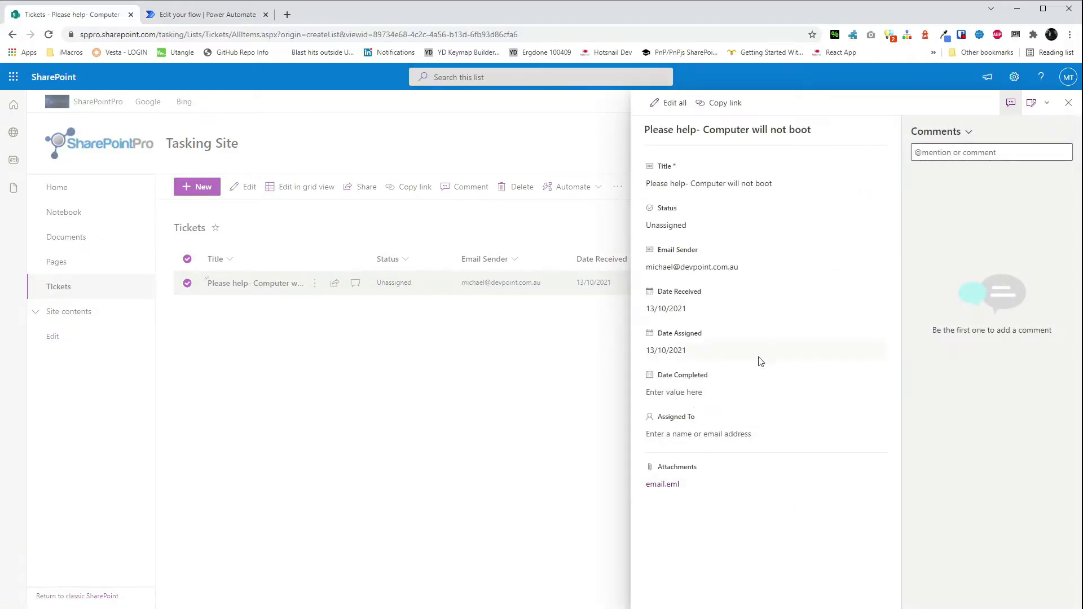
{"action": "left_click", "coordinate": [720, 436]}
{"action": "type", "text": "Michael"}
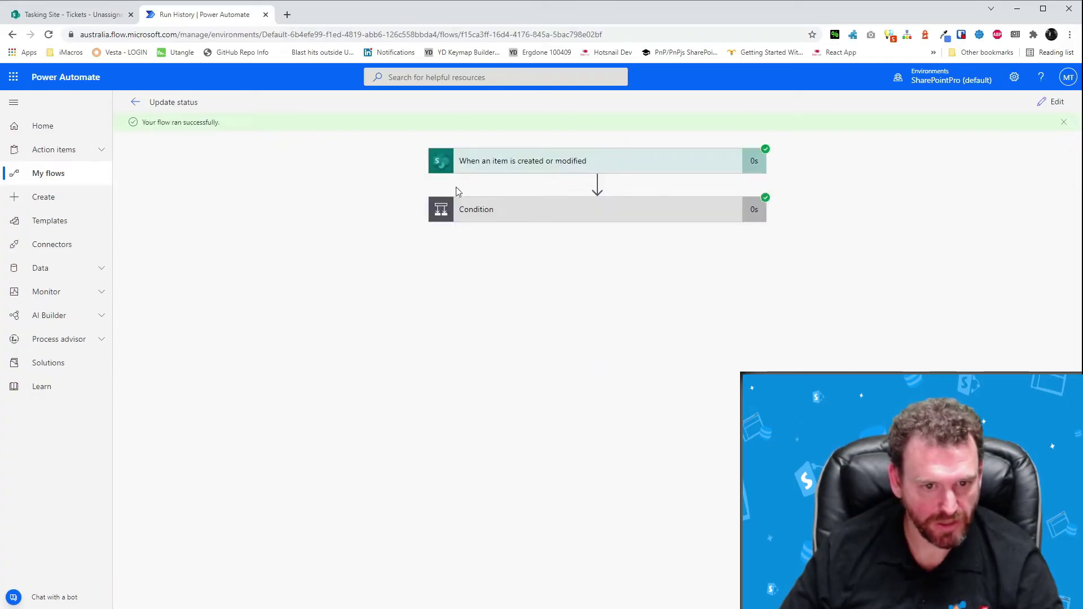
Step: Inspect the Condition and Update item run results, then return to the SharePoint Tickets list
{"action": "left_click", "coordinate": [491, 212]}
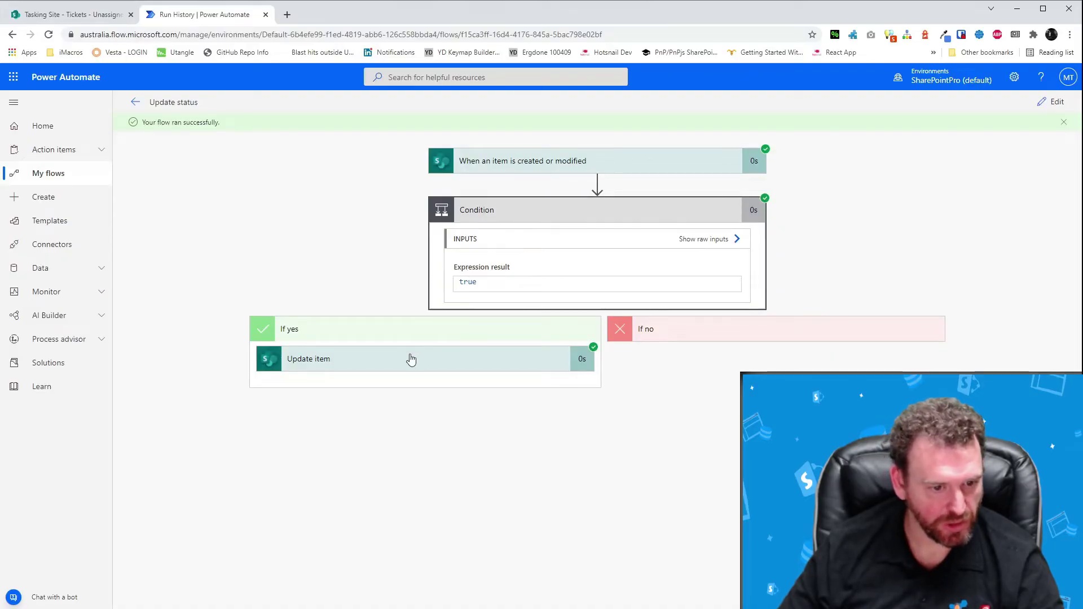
{"action": "left_click", "coordinate": [411, 360]}
{"action": "scroll", "coordinate": [730, 416], "scroll_direction": "down", "scroll_amount": 2}
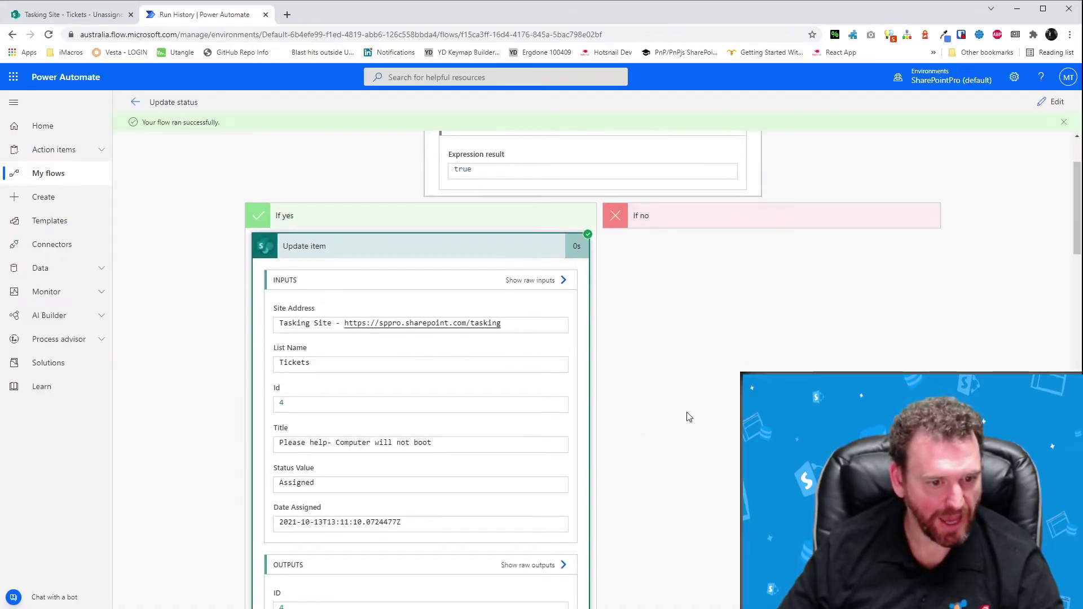
{"action": "scroll", "coordinate": [422, 358], "scroll_direction": "down", "scroll_amount": 1}
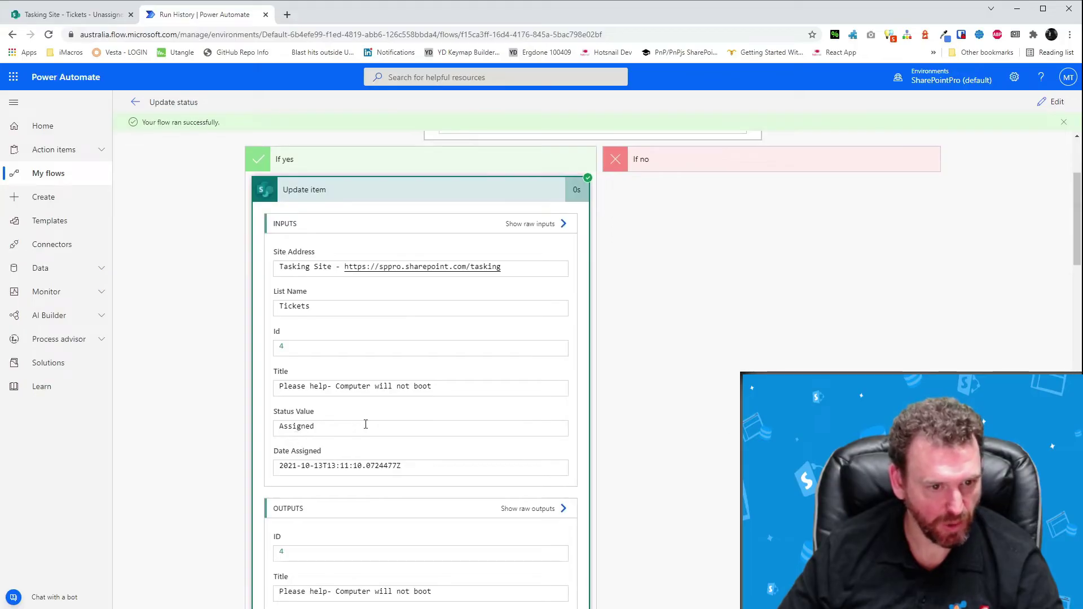
{"action": "scroll", "coordinate": [365, 425], "scroll_direction": "down", "scroll_amount": 2}
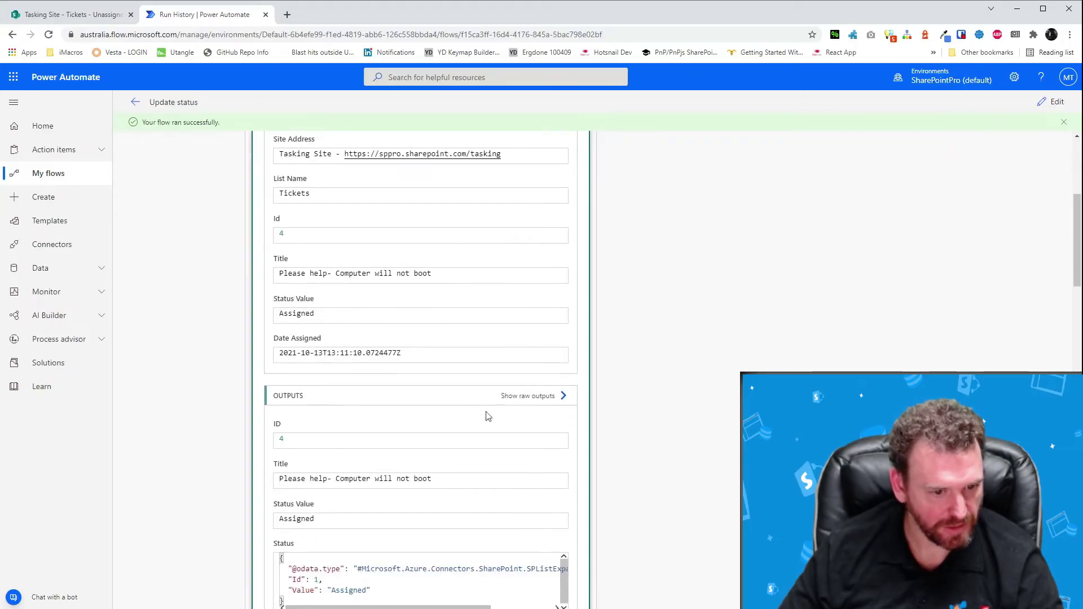
{"action": "scroll", "coordinate": [489, 416], "scroll_direction": "down", "scroll_amount": 4}
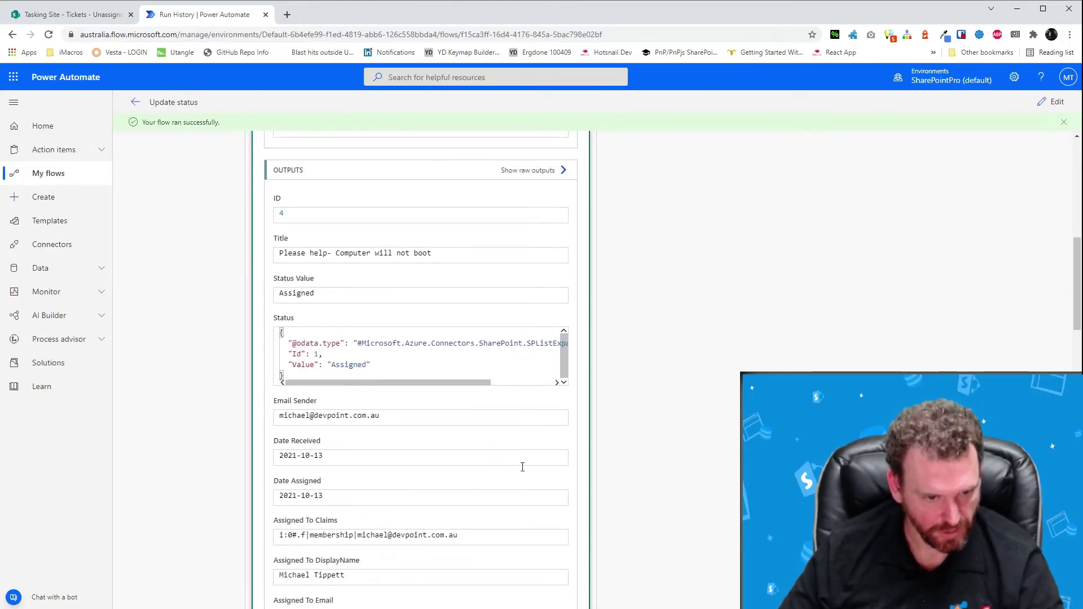
{"action": "scroll", "coordinate": [410, 524], "scroll_direction": "down", "scroll_amount": 1}
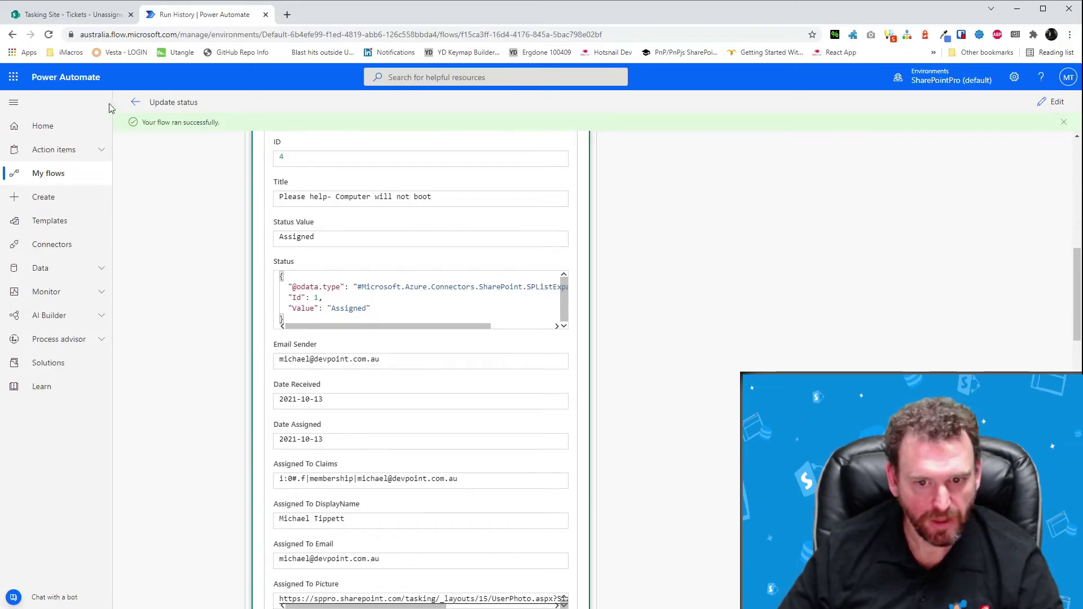
{"action": "left_click", "coordinate": [82, 14]}
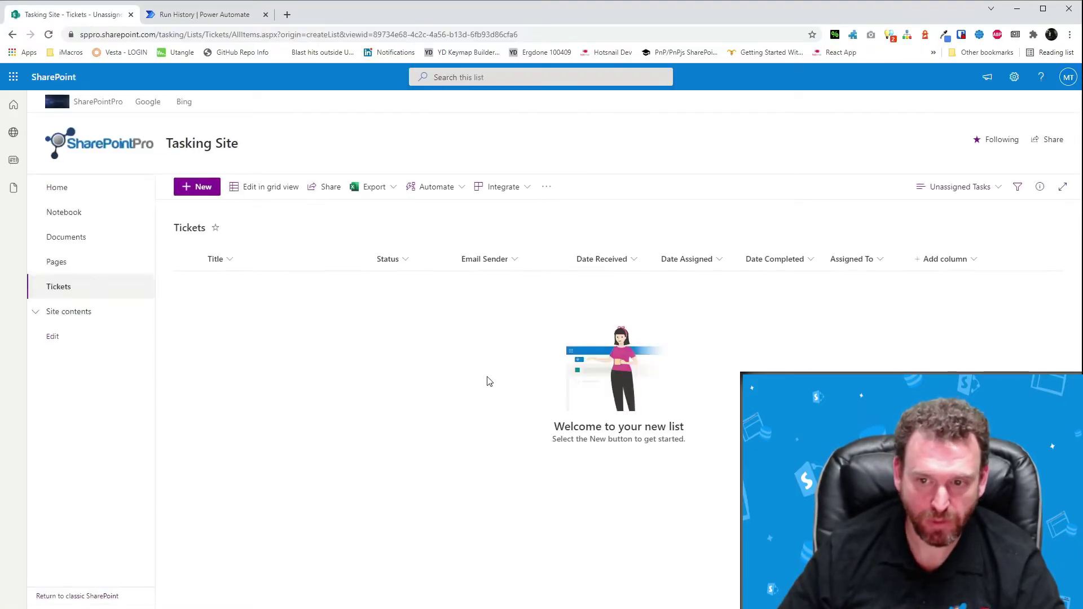
Step: Switch the Tickets list from Unassigned Tasks to the My Tasks view
{"action": "left_click", "coordinate": [978, 188]}
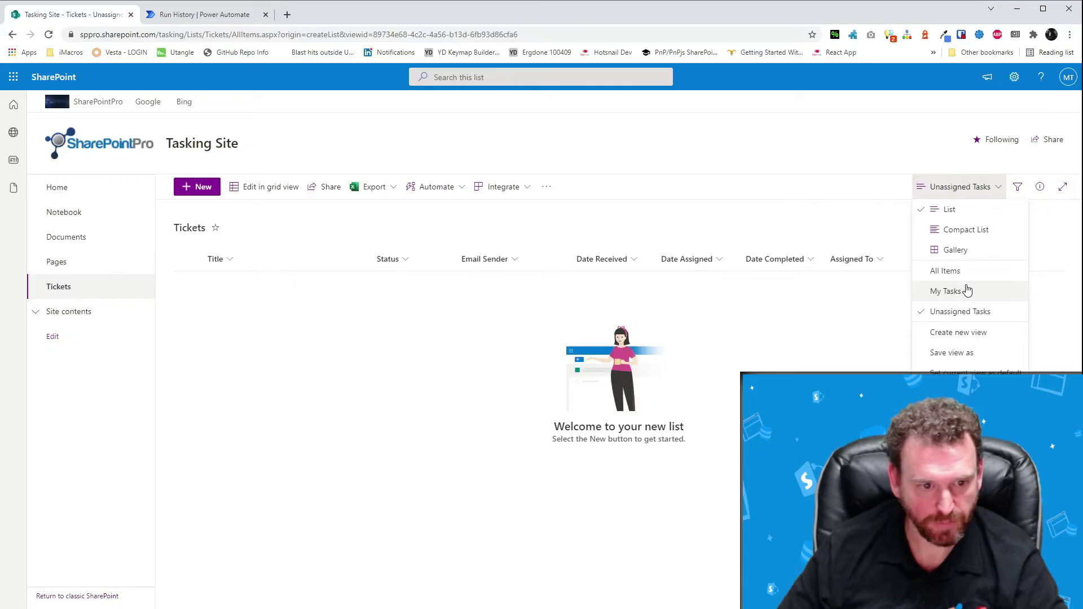
{"action": "left_click", "coordinate": [967, 291]}
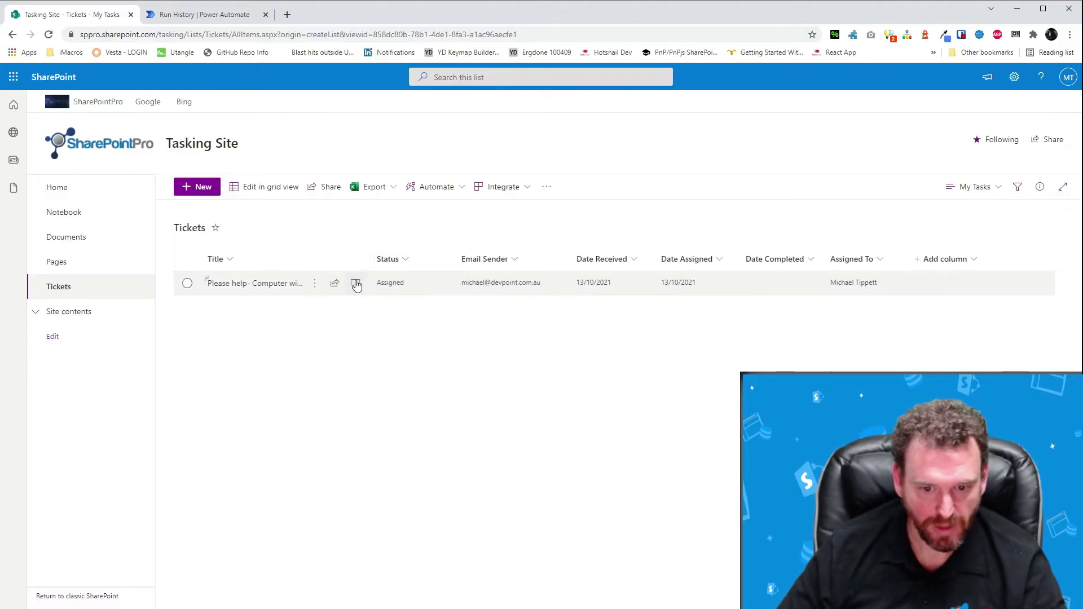
Step: Open the ticket's email.eml attachment in Outlook, then close the message
{"action": "left_click", "coordinate": [356, 283]}
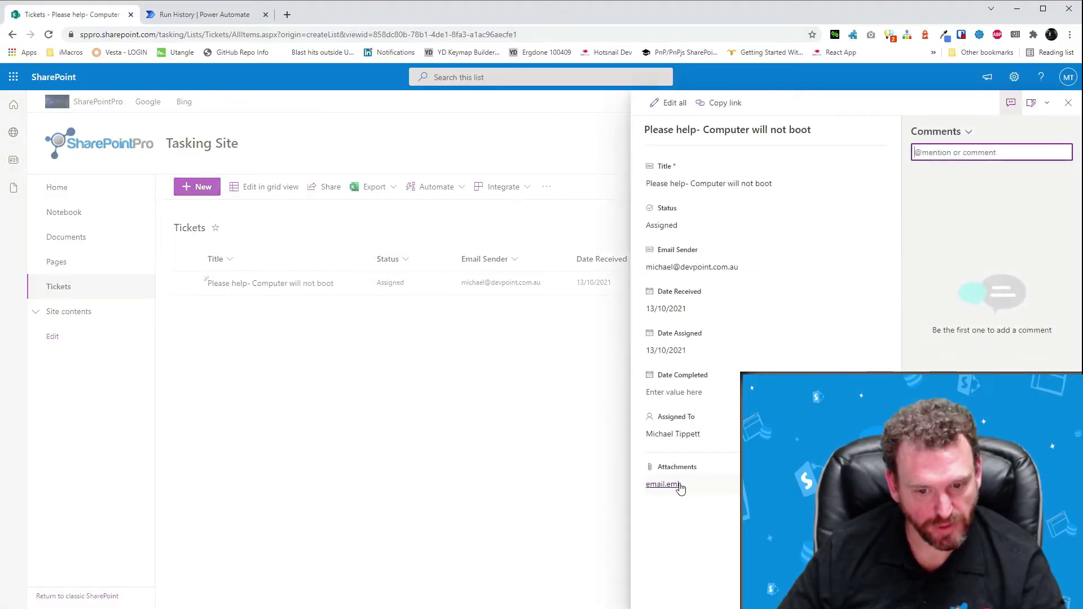
{"action": "left_click", "coordinate": [675, 484]}
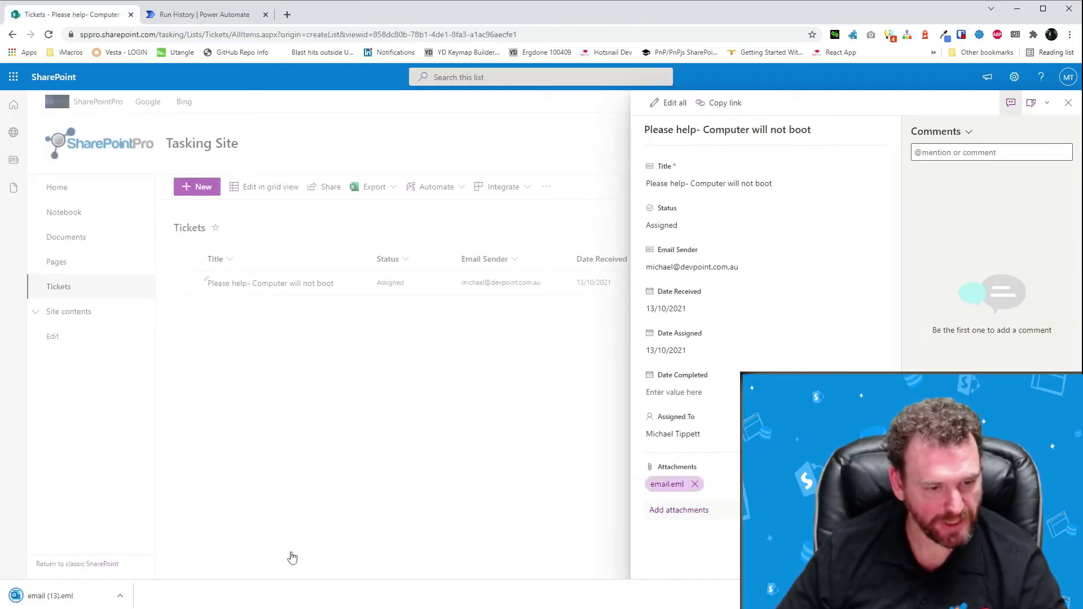
{"action": "left_click", "coordinate": [58, 597]}
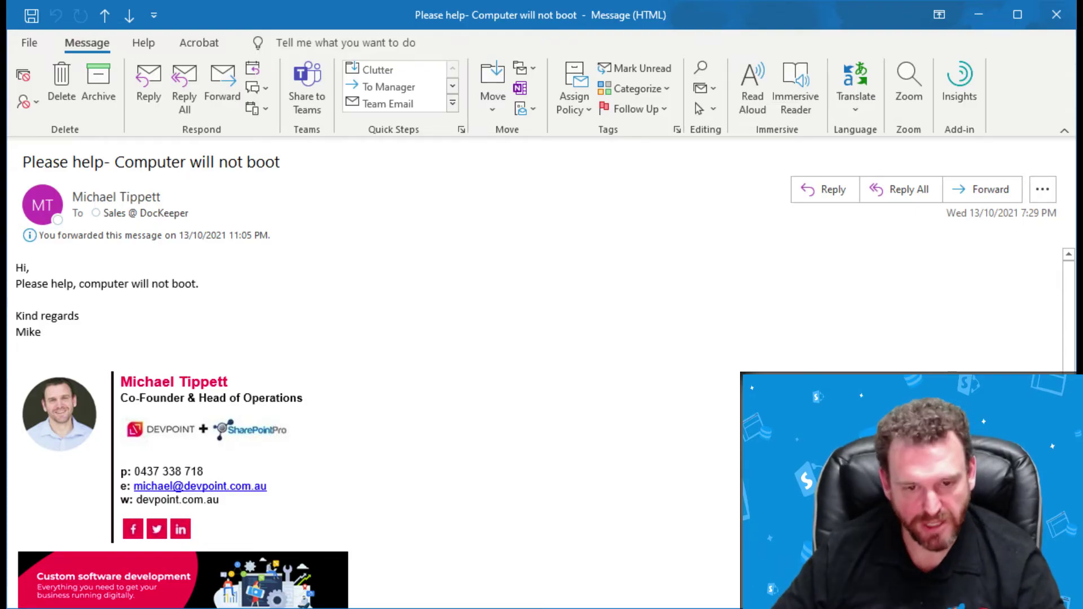
{"action": "key", "text": "Escape"}
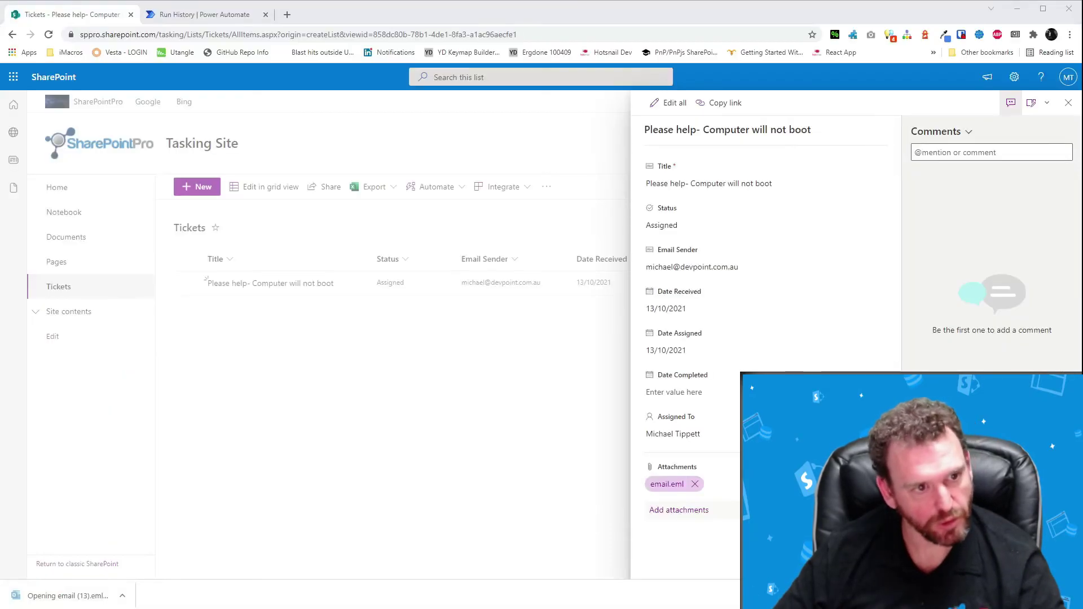